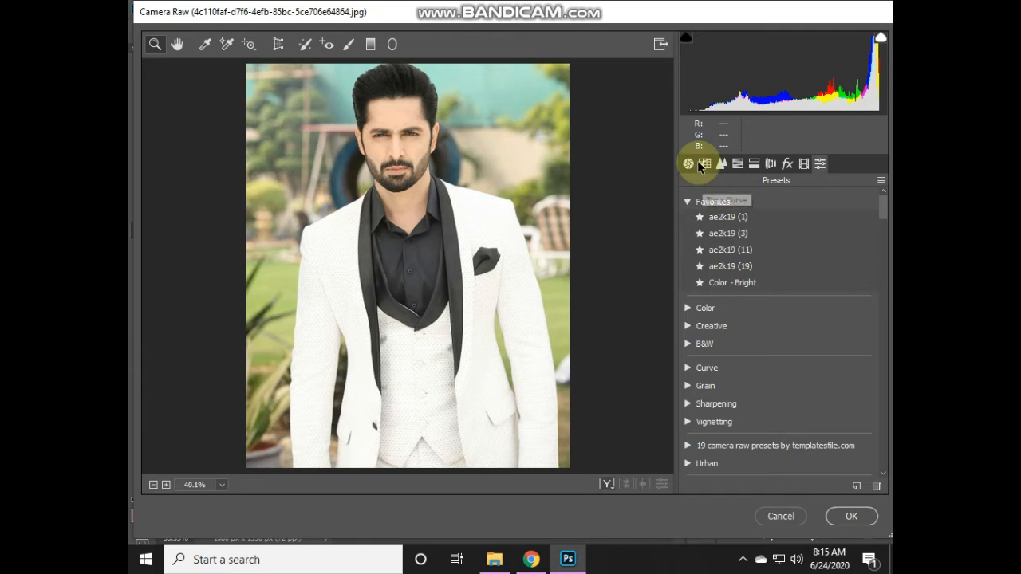
# Apply the favourite preset ae2k19 (19) to the portrait in the Camera Raw filter
pyautogui.click(725, 282)
pyautogui.click(729, 266)
# Set the HSL saturation of Oranges to +37 and Aquas to +24, and apply the Camera Raw adjustments to the photo
pyautogui.click(736, 165)
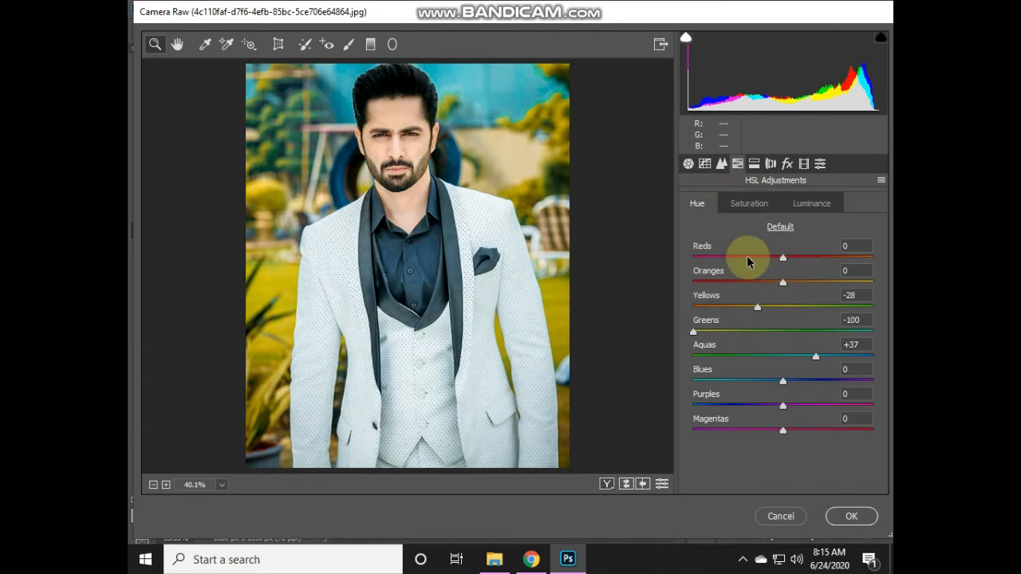
pyautogui.click(750, 205)
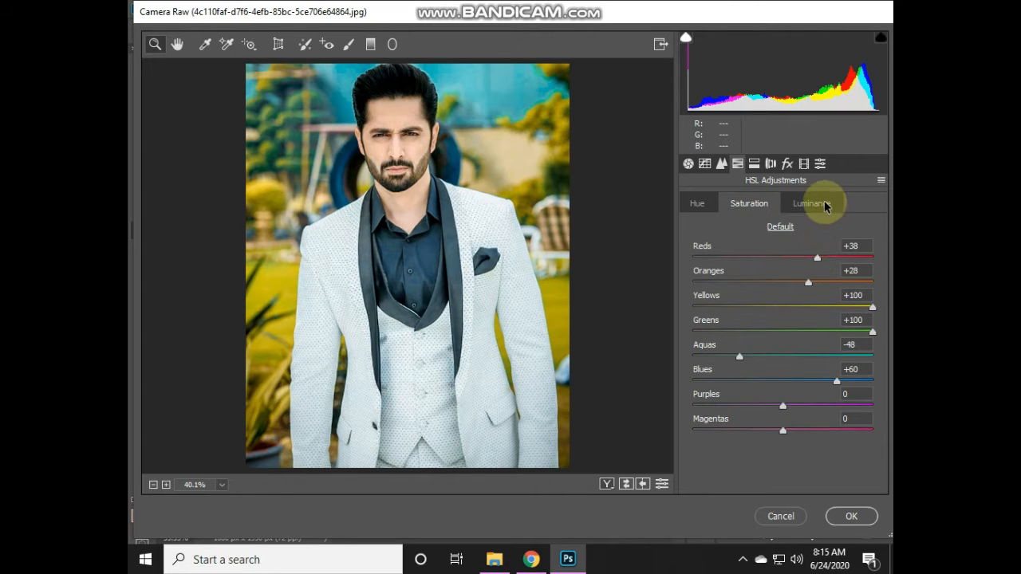
pyautogui.click(822, 203)
pyautogui.click(751, 204)
pyautogui.moveTo(779, 285); pyautogui.dragTo(746, 281)
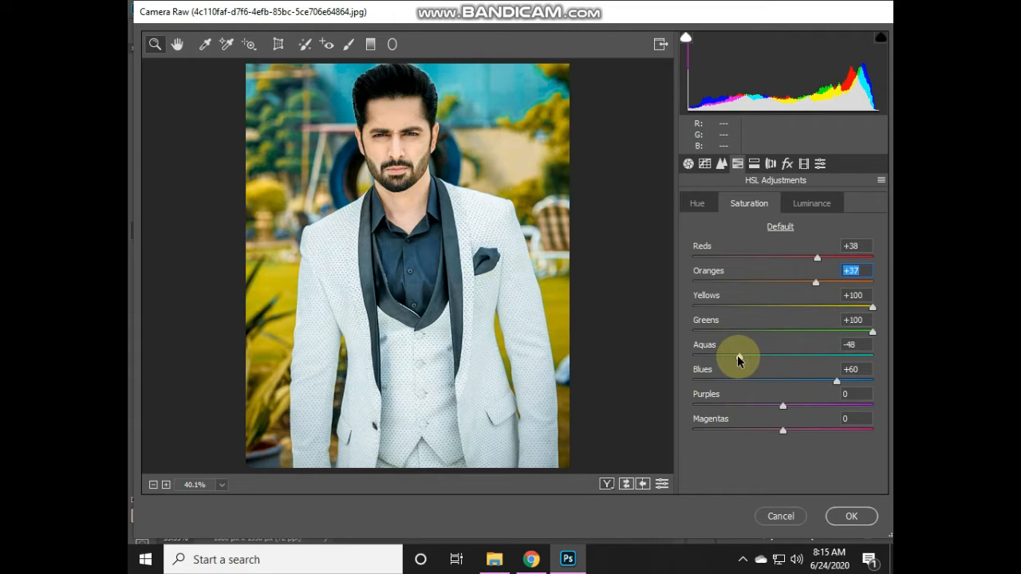
pyautogui.write('0')
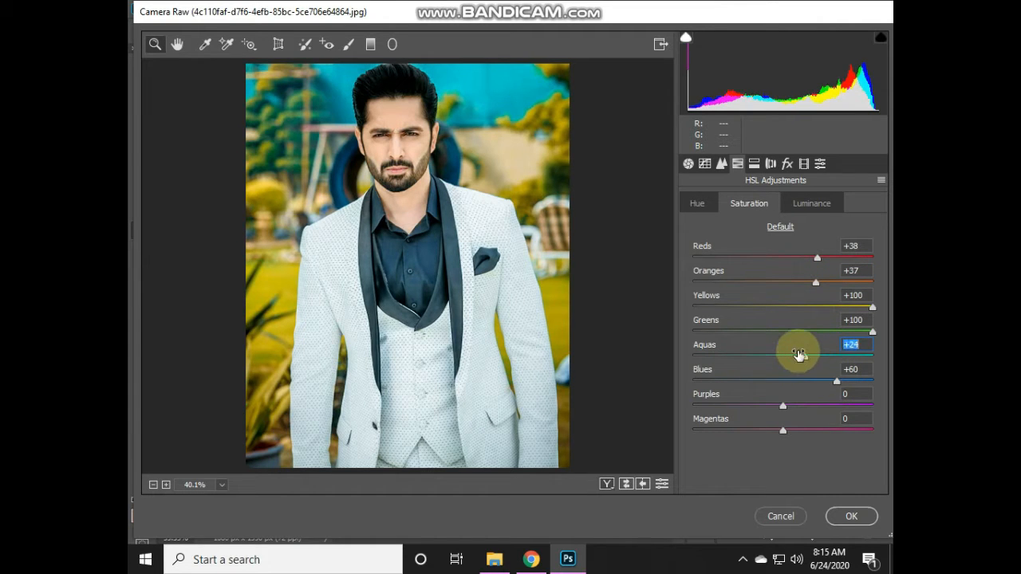
pyautogui.click(689, 164)
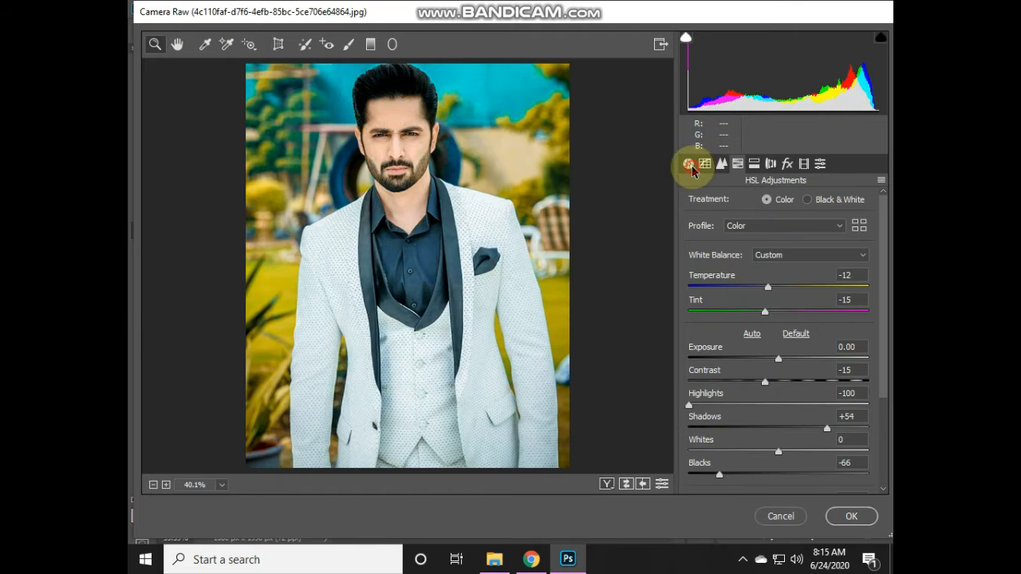
pyautogui.click(833, 520)
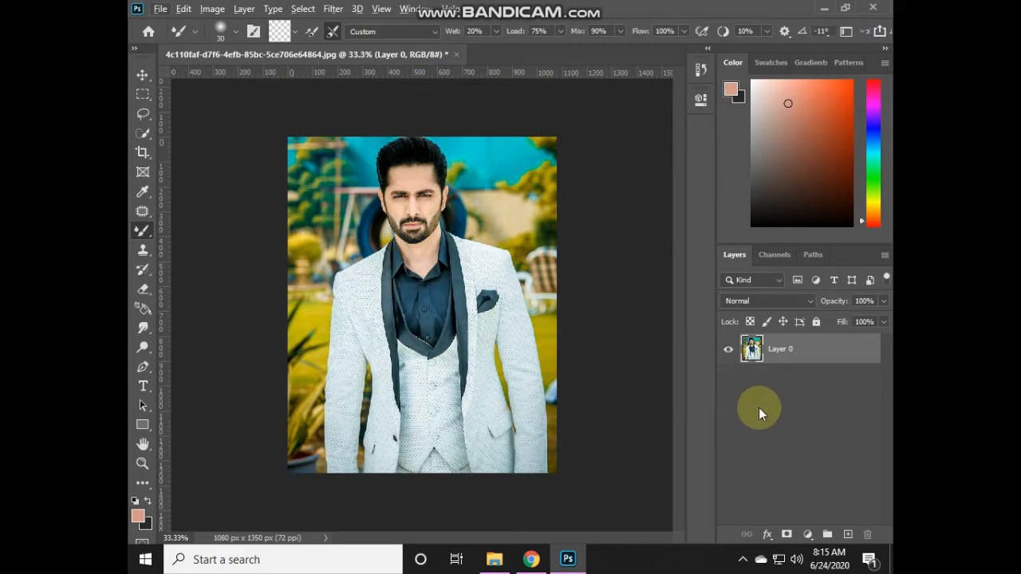
# Add a Selective Color adjustment layer and set Blacks to Cyan +23, Magenta +27, Yellow +31 and Black +21
pyautogui.click(808, 535)
pyautogui.click(802, 519)
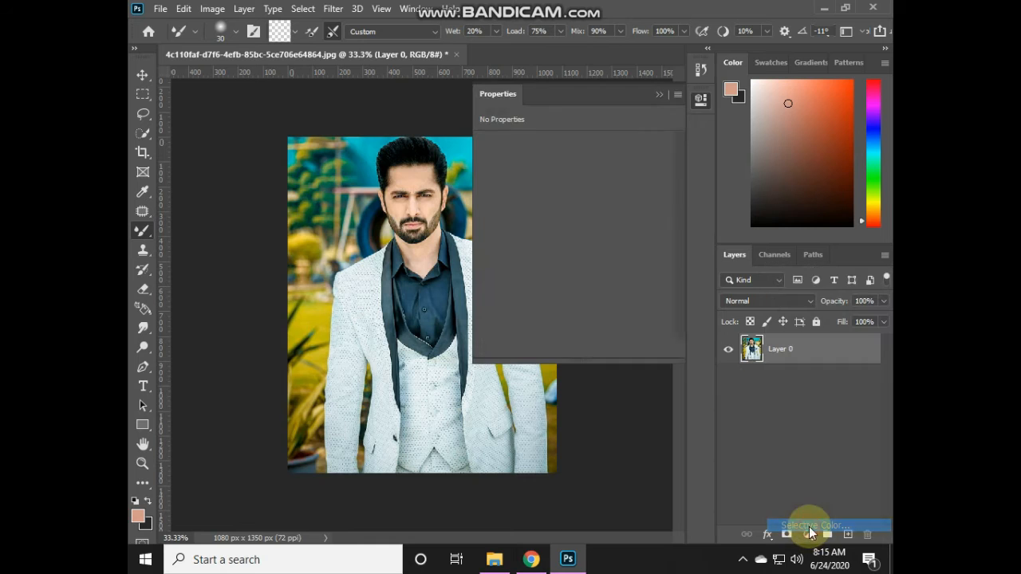
pyautogui.click(567, 159)
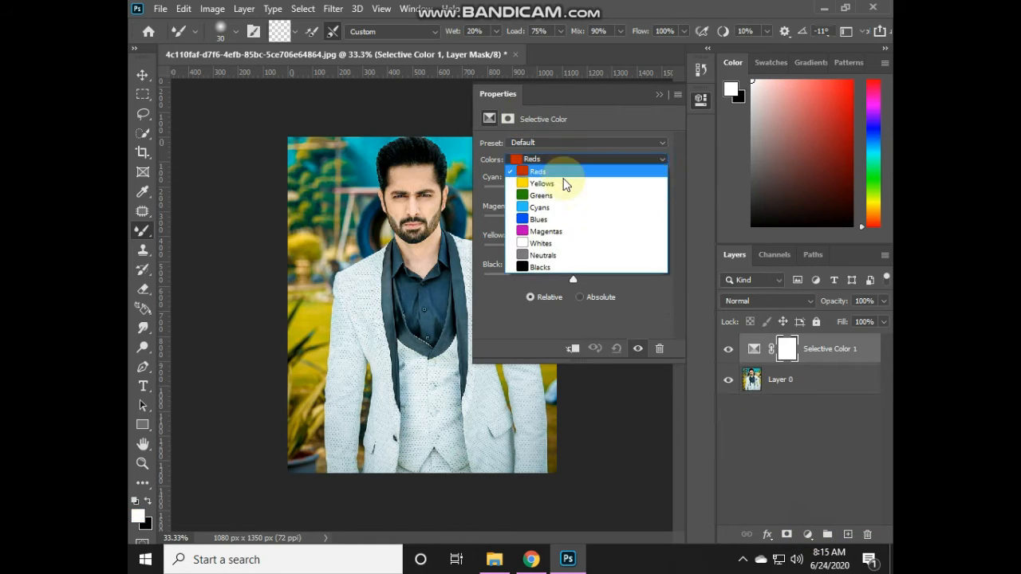
pyautogui.click(530, 269)
pyautogui.moveTo(572, 192); pyautogui.dragTo(591, 279)
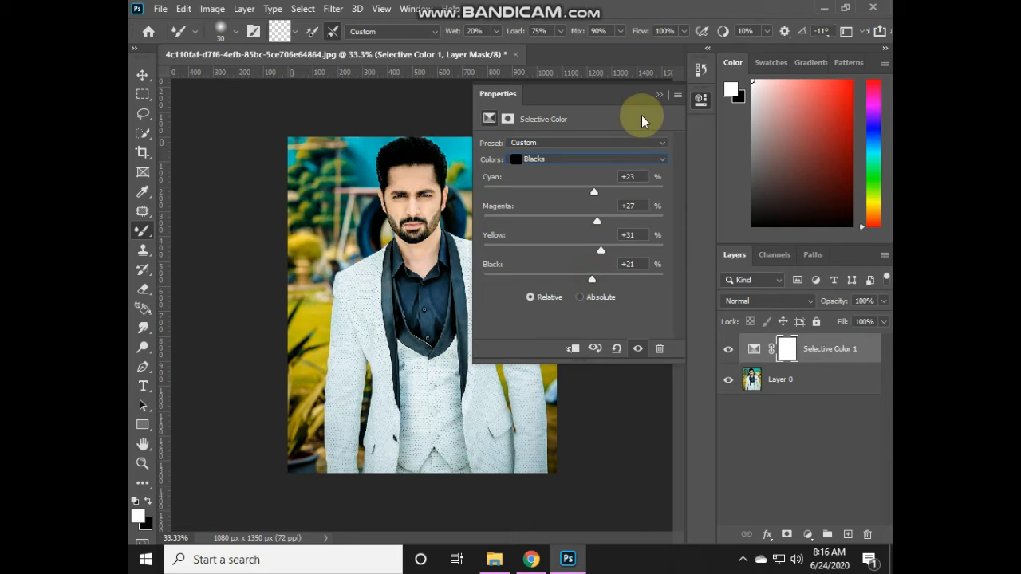
# Turn the background foliage greener by raising Cyan and lowering Magenta in the Yellows, and adjust Cyan in the Greens
pyautogui.click(573, 161)
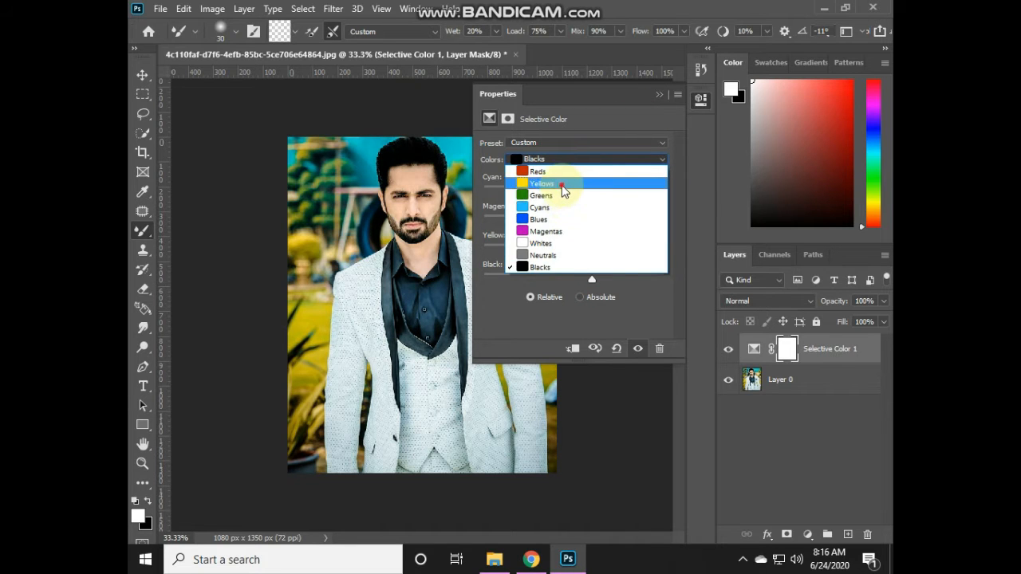
pyautogui.click(559, 183)
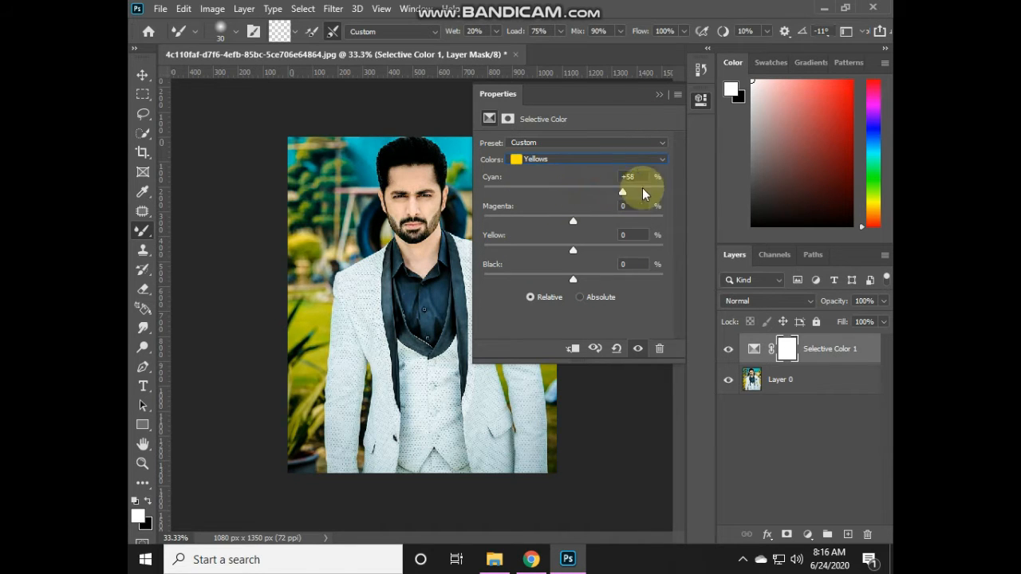
pyautogui.moveTo(661, 187); pyautogui.dragTo(626, 180)
pyautogui.moveTo(591, 210); pyautogui.dragTo(547, 211)
pyautogui.click(582, 158)
pyautogui.click(549, 200)
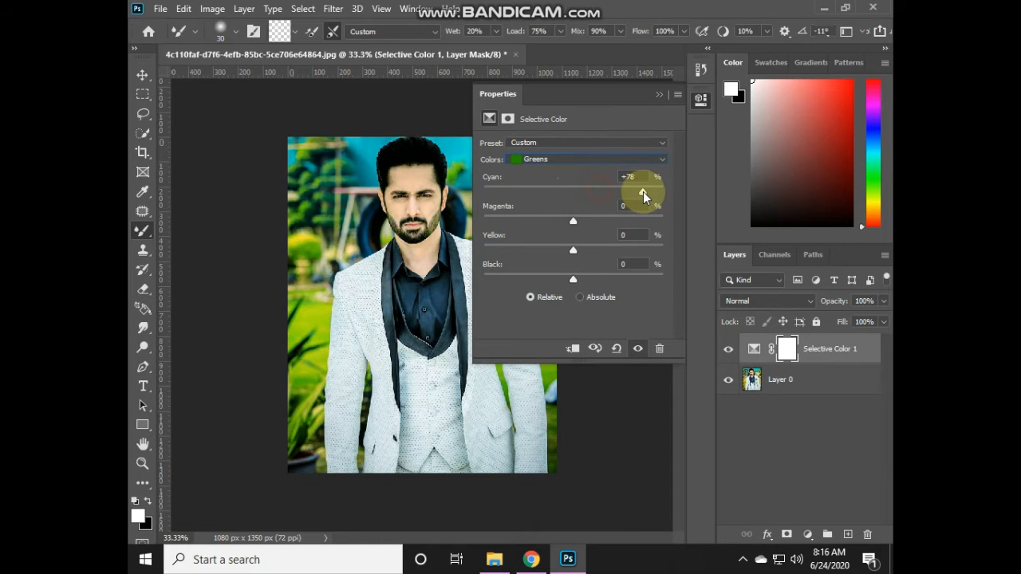
# Set the Selective Color's Cyans to Cyan +48 and Magenta about -9, and collapse the adjustment's settings
pyautogui.click(554, 160)
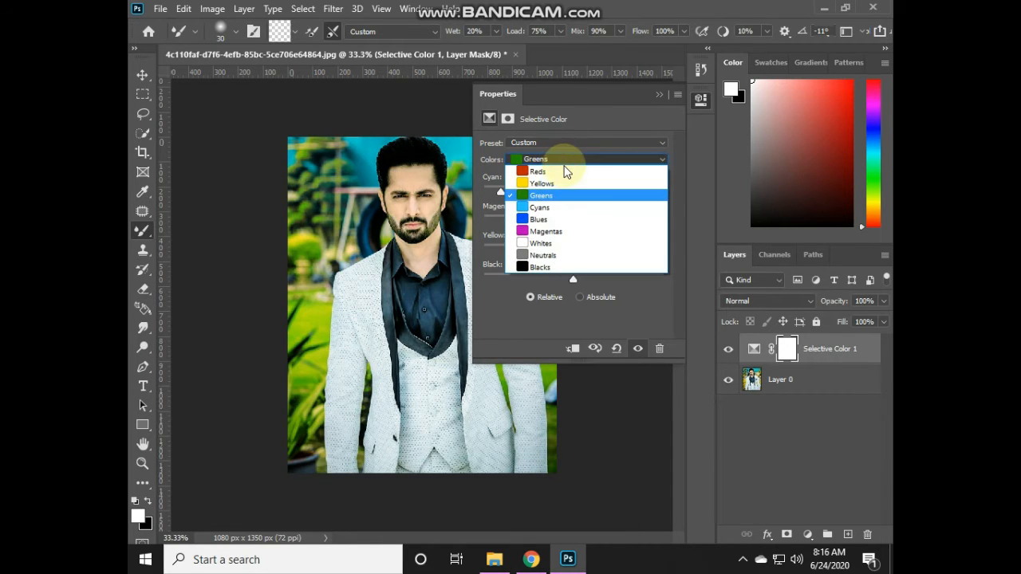
pyautogui.click(548, 208)
pyautogui.click(532, 191)
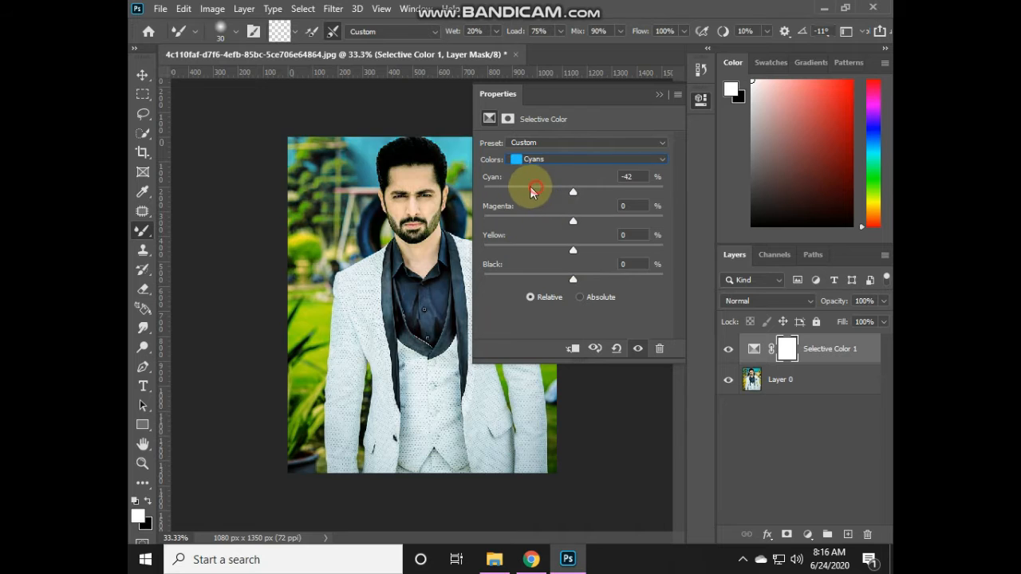
pyautogui.moveTo(570, 191); pyautogui.dragTo(616, 185)
pyautogui.moveTo(572, 221); pyautogui.dragTo(564, 222)
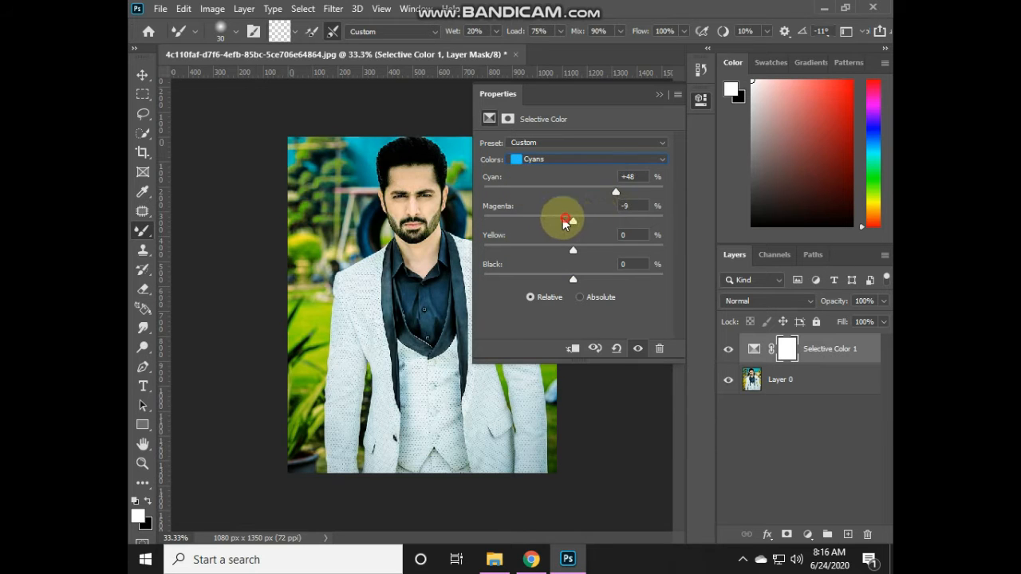
pyautogui.click(659, 94)
# Activate the Mixer Brush tool and select Layer 0 for retouching the man's face
pyautogui.scroll(5, 439, 212)
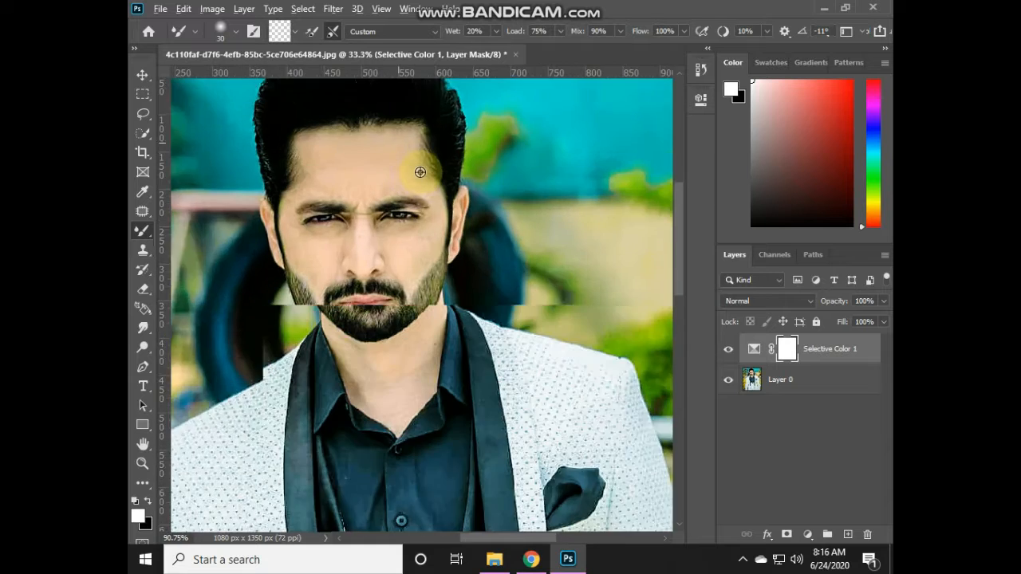
pyautogui.scroll(3, 410, 256)
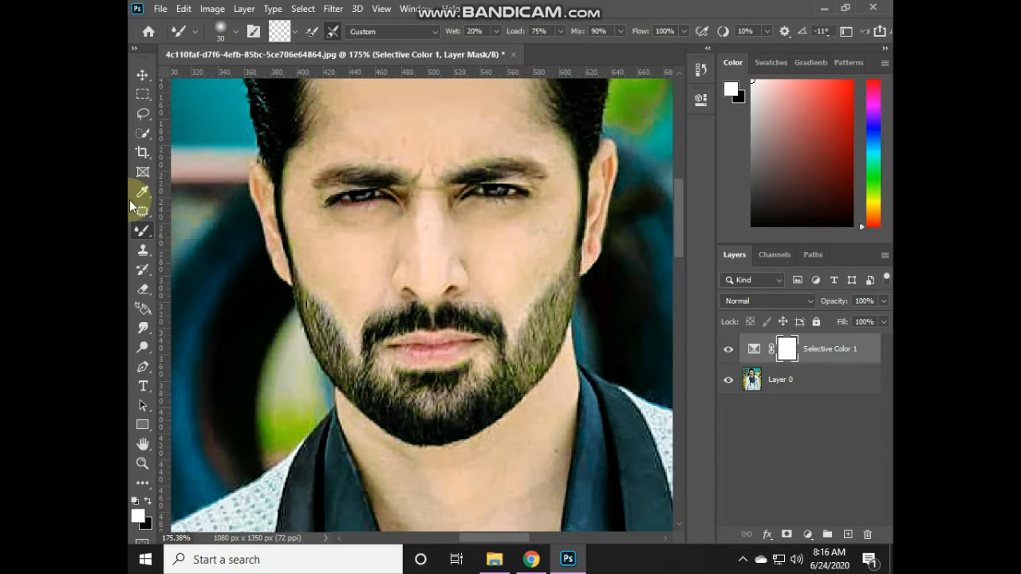
pyautogui.rightClick(142, 231)
pyautogui.click(189, 272)
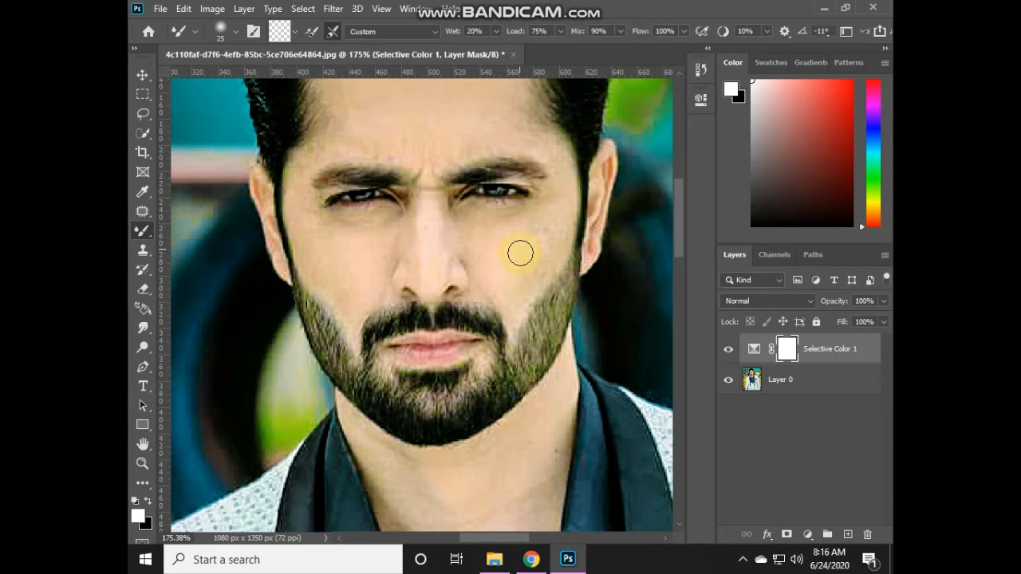
pyautogui.click(802, 381)
# Smooth the skin on the cheek at the image's right and beside the nose, using a Mixer Brush of about 25 to 30 px
pyautogui.keyDown('alt'); pyautogui.click(519, 242); pyautogui.keyUp('alt')
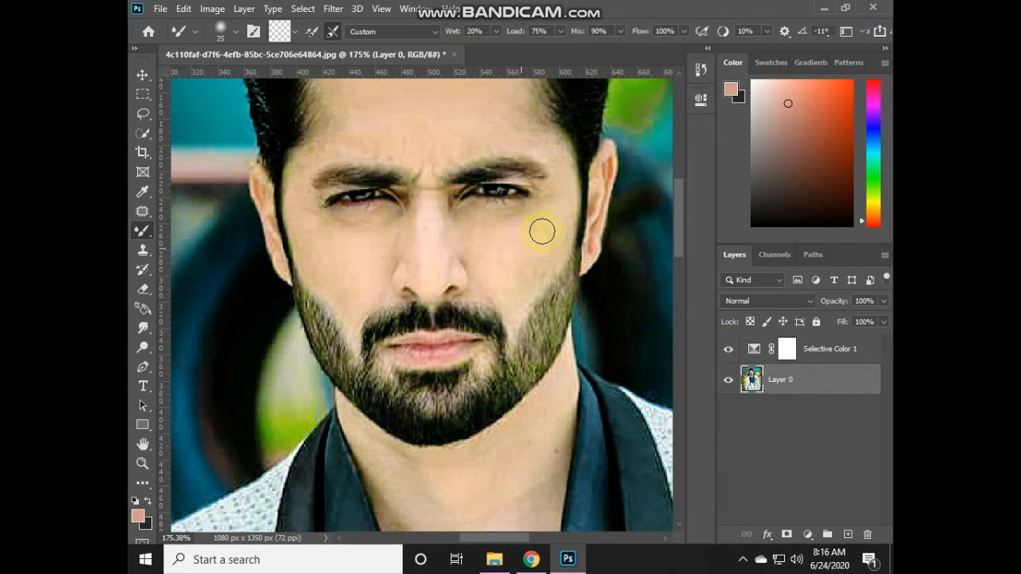
pyautogui.press(']')
pyautogui.click(524, 262)
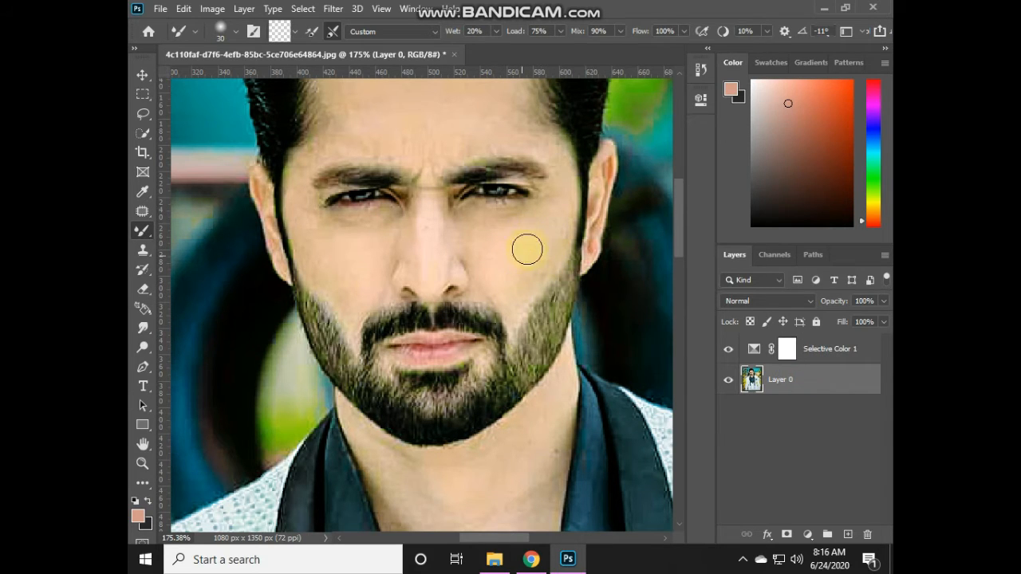
pyautogui.moveTo(555, 244)
pyautogui.mouseDown()
pyautogui.moveTo(551, 237)
pyautogui.moveTo(538, 284)
pyautogui.mouseUp()
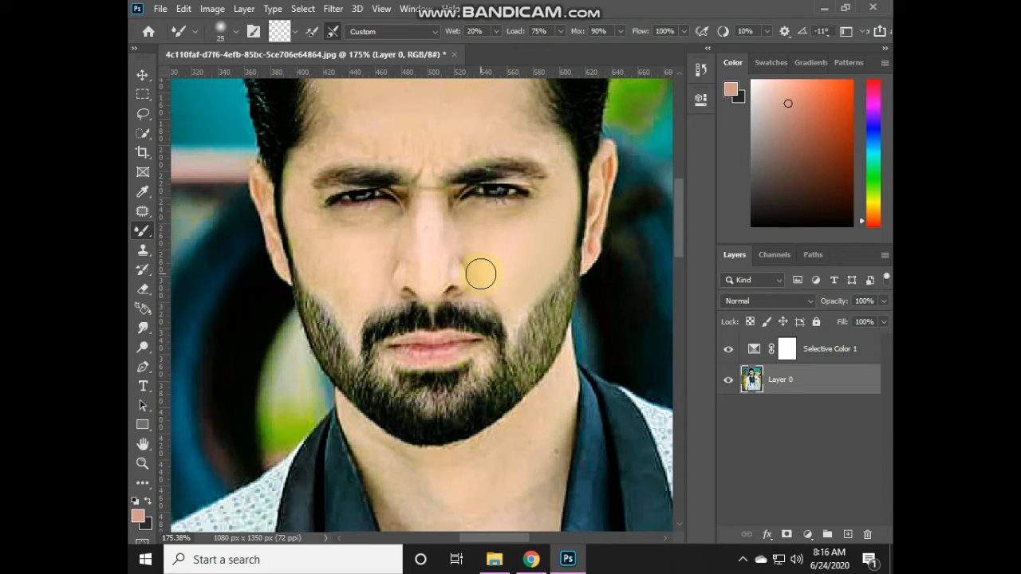
pyautogui.moveTo(473, 234)
pyautogui.mouseDown()
pyautogui.moveTo(520, 215)
pyautogui.moveTo(470, 226)
pyautogui.mouseUp()
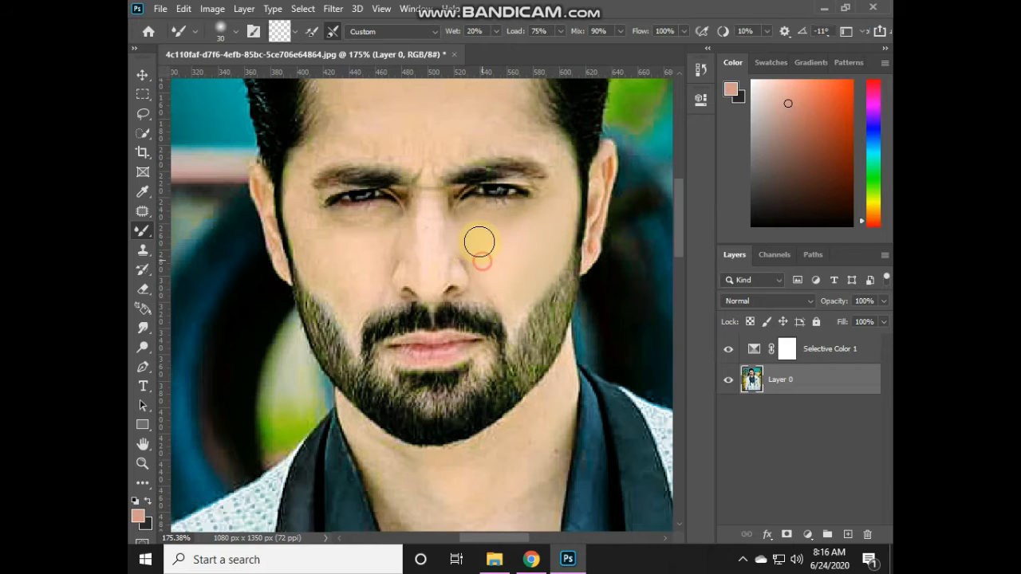
pyautogui.press('[')
pyautogui.press('[')
pyautogui.moveTo(515, 285)
pyautogui.mouseDown()
pyautogui.moveTo(509, 343)
pyautogui.moveTo(511, 318)
pyautogui.moveTo(518, 311)
pyautogui.moveTo(511, 341)
pyautogui.moveTo(511, 322)
pyautogui.moveTo(551, 272)
pyautogui.moveTo(566, 223)
pyautogui.moveTo(567, 241)
pyautogui.moveTo(563, 174)
pyautogui.moveTo(543, 138)
pyautogui.moveTo(558, 152)
pyautogui.moveTo(514, 126)
pyautogui.moveTo(528, 142)
pyautogui.moveTo(455, 149)
pyautogui.moveTo(487, 266)
pyautogui.mouseUp()
pyautogui.press(']')
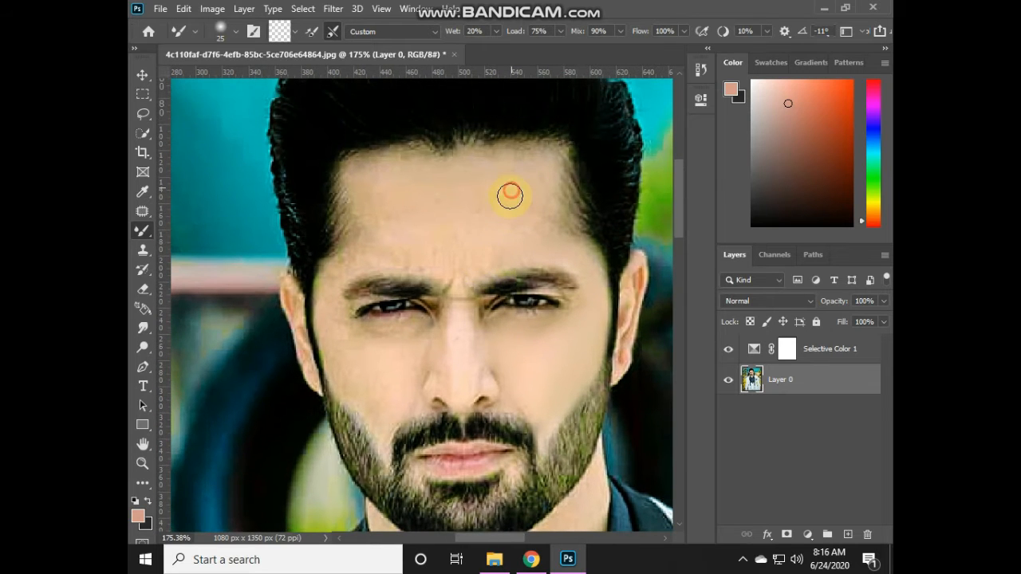
# Smooth the forehead skin down toward the brows with the Mixer Brush, varying its size up to about 35 px
pyautogui.moveTo(487, 192)
pyautogui.mouseDown()
pyautogui.moveTo(374, 193)
pyautogui.moveTo(372, 175)
pyautogui.moveTo(366, 184)
pyautogui.moveTo(391, 226)
pyautogui.moveTo(382, 205)
pyautogui.moveTo(422, 233)
pyautogui.moveTo(453, 237)
pyautogui.moveTo(501, 231)
pyautogui.moveTo(487, 231)
pyautogui.moveTo(503, 224)
pyautogui.moveTo(494, 180)
pyautogui.moveTo(520, 175)
pyautogui.moveTo(405, 187)
pyautogui.moveTo(452, 174)
pyautogui.moveTo(380, 176)
pyautogui.moveTo(534, 163)
pyautogui.moveTo(539, 177)
pyautogui.moveTo(526, 186)
pyautogui.moveTo(544, 163)
pyautogui.moveTo(515, 225)
pyautogui.moveTo(588, 266)
pyautogui.moveTo(573, 254)
pyautogui.moveTo(597, 282)
pyautogui.moveTo(580, 255)
pyautogui.moveTo(493, 251)
pyautogui.moveTo(446, 263)
pyautogui.moveTo(514, 252)
pyautogui.moveTo(461, 264)
pyautogui.moveTo(476, 261)
pyautogui.moveTo(450, 374)
pyautogui.moveTo(466, 346)
pyautogui.moveTo(468, 385)
pyautogui.moveTo(459, 251)
pyautogui.moveTo(455, 290)
pyautogui.moveTo(458, 255)
pyautogui.moveTo(383, 261)
pyautogui.moveTo(433, 263)
pyautogui.moveTo(396, 252)
pyautogui.moveTo(458, 261)
pyautogui.moveTo(367, 237)
pyautogui.moveTo(376, 201)
pyautogui.moveTo(380, 237)
pyautogui.moveTo(335, 303)
pyautogui.moveTo(356, 250)
pyautogui.moveTo(337, 276)
pyautogui.moveTo(393, 260)
pyautogui.moveTo(324, 289)
pyautogui.moveTo(353, 390)
pyautogui.moveTo(377, 409)
pyautogui.mouseUp()
pyautogui.press(']')
pyautogui.press('[')
pyautogui.press('[')
pyautogui.press('[')
pyautogui.press(']')
pyautogui.press('[')
pyautogui.press(']')
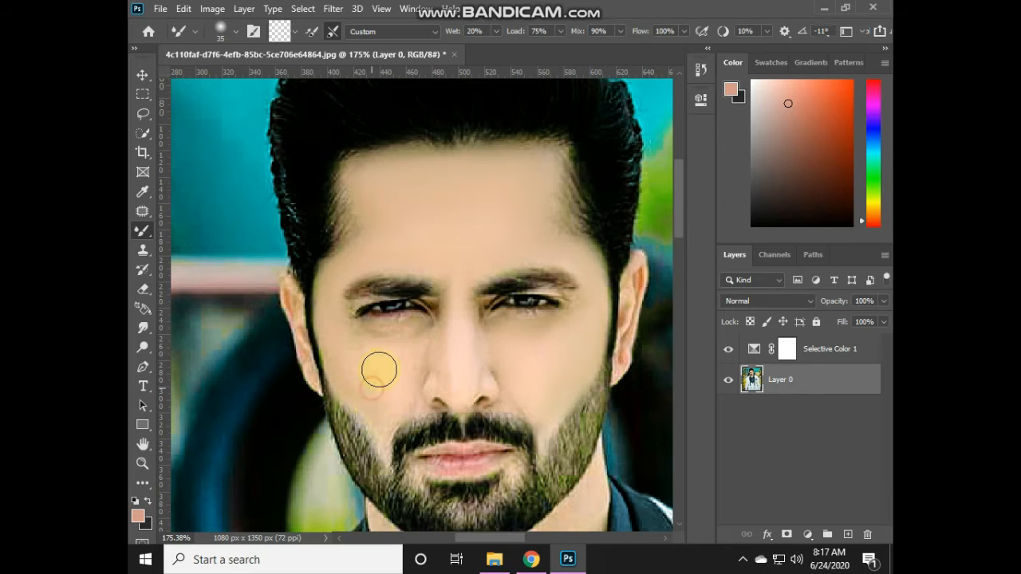
# Blend the skin on the cheek at the image's left and across the nose area with the Mixer Brush
pyautogui.moveTo(400, 361)
pyautogui.mouseDown()
pyautogui.moveTo(339, 339)
pyautogui.moveTo(332, 327)
pyautogui.moveTo(415, 336)
pyautogui.moveTo(358, 338)
pyautogui.moveTo(385, 349)
pyautogui.mouseUp()
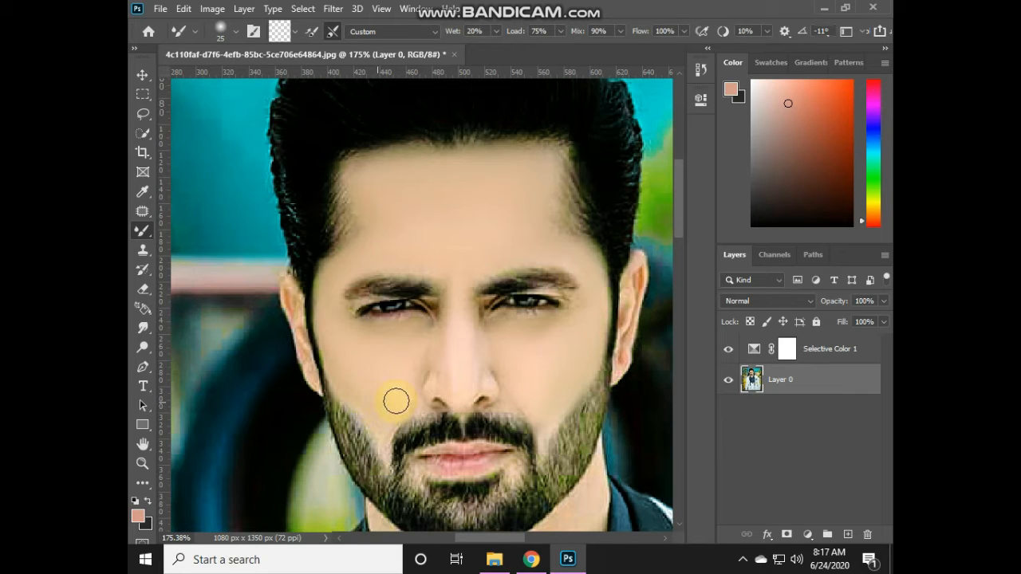
pyautogui.press('[')
pyautogui.moveTo(408, 405)
pyautogui.mouseDown()
pyautogui.moveTo(439, 365)
pyautogui.moveTo(441, 390)
pyautogui.moveTo(443, 335)
pyautogui.moveTo(438, 369)
pyautogui.moveTo(438, 344)
pyautogui.moveTo(471, 317)
pyautogui.moveTo(479, 358)
pyautogui.moveTo(480, 316)
pyautogui.moveTo(487, 356)
pyautogui.moveTo(494, 332)
pyautogui.moveTo(524, 339)
pyautogui.mouseUp()
# Smooth the skin of both ears and the adjoining face edges with a small Mixer Brush of about 9 px
pyautogui.press('[')
pyautogui.press('[')
pyautogui.press('[')
pyautogui.moveTo(630, 303)
pyautogui.mouseDown()
pyautogui.moveTo(641, 279)
pyautogui.moveTo(618, 372)
pyautogui.moveTo(641, 276)
pyautogui.moveTo(631, 272)
pyautogui.moveTo(647, 260)
pyautogui.moveTo(604, 382)
pyautogui.mouseUp()
pyautogui.moveTo(311, 375)
pyautogui.mouseDown()
pyautogui.moveTo(295, 335)
pyautogui.moveTo(304, 304)
pyautogui.mouseUp()
pyautogui.press(']')
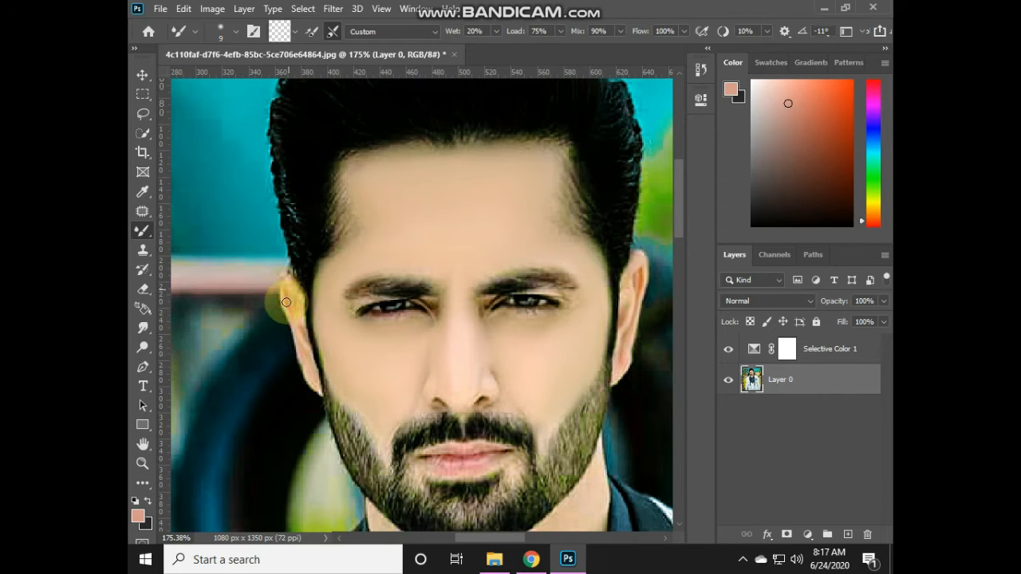
# Refine the skin on the cheeks and around the moustache and lips with a Mixer Brush of about 10 to 15 px
pyautogui.scroll(-2, 371, 383)
pyautogui.moveTo(383, 380)
pyautogui.mouseDown()
pyautogui.moveTo(385, 394)
pyautogui.moveTo(346, 353)
pyautogui.moveTo(355, 379)
pyautogui.moveTo(364, 381)
pyautogui.moveTo(352, 329)
pyautogui.moveTo(338, 323)
pyautogui.mouseUp()
pyautogui.press(']')
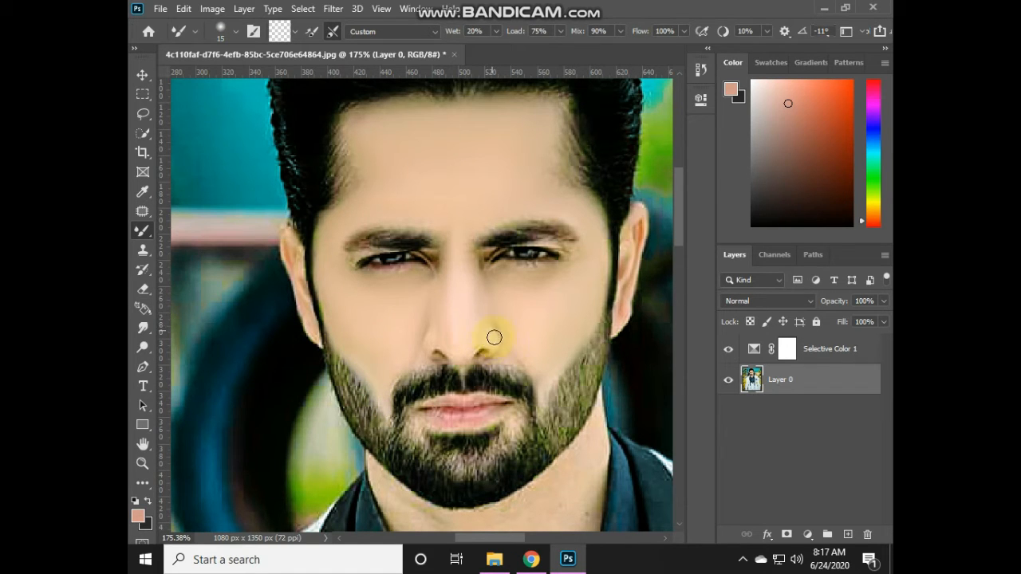
pyautogui.press(']')
pyautogui.press(']')
pyautogui.moveTo(534, 371)
pyautogui.mouseDown()
pyautogui.moveTo(549, 402)
pyautogui.moveTo(512, 434)
pyautogui.moveTo(511, 422)
pyautogui.moveTo(446, 433)
pyautogui.moveTo(416, 424)
pyautogui.mouseUp()
pyautogui.press('[')
pyautogui.press('[')
pyautogui.moveTo(530, 431); pyautogui.dragTo(513, 419)
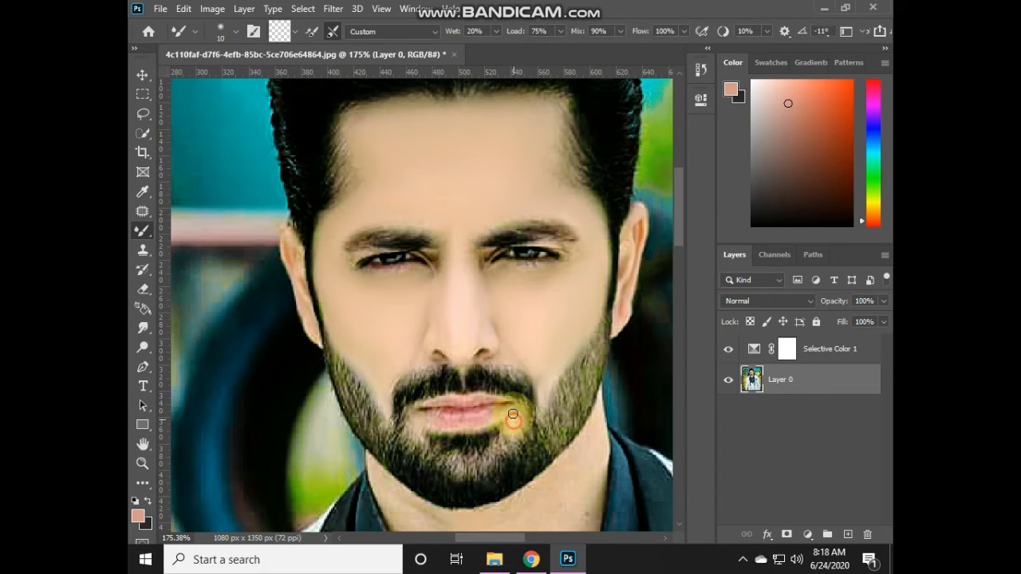
# Smooth the neck skin between the beard and the shirt collar with a Mixer Brush of about 40 px
pyautogui.scroll(-5, 516, 430)
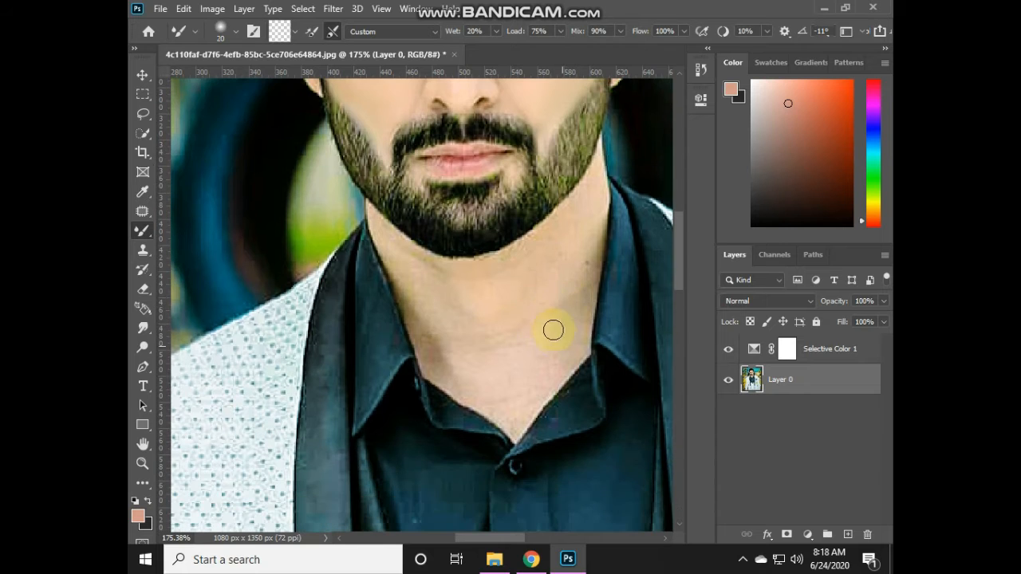
pyautogui.press(']')
pyautogui.press(']')
pyautogui.press(']')
pyautogui.press(']')
pyautogui.press(']')
pyautogui.moveTo(562, 285)
pyautogui.mouseDown()
pyautogui.moveTo(540, 314)
pyautogui.moveTo(530, 294)
pyautogui.moveTo(504, 331)
pyautogui.moveTo(518, 353)
pyautogui.moveTo(531, 323)
pyautogui.moveTo(543, 322)
pyautogui.moveTo(555, 340)
pyautogui.moveTo(576, 263)
pyautogui.moveTo(574, 324)
pyautogui.moveTo(544, 372)
pyautogui.moveTo(580, 232)
pyautogui.moveTo(588, 246)
pyautogui.moveTo(596, 170)
pyautogui.moveTo(579, 211)
pyautogui.moveTo(524, 259)
pyautogui.moveTo(566, 210)
pyautogui.moveTo(495, 276)
pyautogui.moveTo(542, 270)
pyautogui.moveTo(567, 281)
pyautogui.moveTo(575, 244)
pyautogui.moveTo(579, 287)
pyautogui.moveTo(592, 230)
pyautogui.moveTo(591, 276)
pyautogui.moveTo(566, 318)
pyautogui.moveTo(549, 295)
pyautogui.mouseUp()
pyautogui.press(']')
pyautogui.press('[')
pyautogui.press('[')
pyautogui.press('[')
pyautogui.press(']')
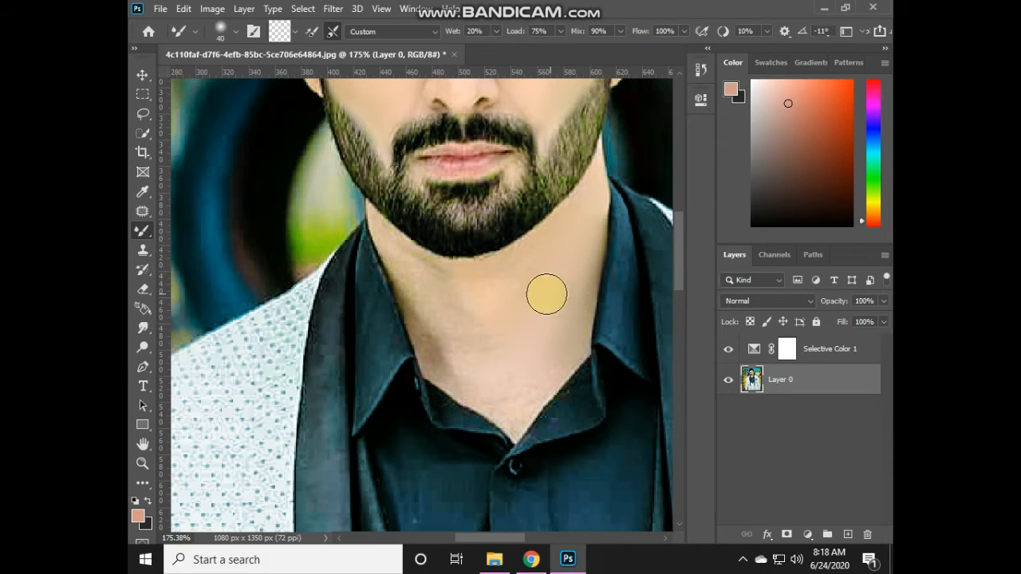
pyautogui.moveTo(507, 407)
pyautogui.mouseDown()
pyautogui.moveTo(545, 367)
pyautogui.moveTo(502, 395)
pyautogui.moveTo(481, 354)
pyautogui.moveTo(461, 334)
pyautogui.moveTo(457, 342)
pyautogui.moveTo(420, 289)
pyautogui.moveTo(451, 368)
pyautogui.moveTo(458, 331)
pyautogui.moveTo(435, 286)
pyautogui.moveTo(399, 254)
pyautogui.moveTo(426, 284)
pyautogui.moveTo(402, 266)
pyautogui.moveTo(375, 227)
pyautogui.moveTo(480, 292)
pyautogui.moveTo(499, 285)
pyautogui.moveTo(489, 293)
pyautogui.moveTo(477, 275)
pyautogui.moveTo(437, 283)
pyautogui.moveTo(462, 289)
pyautogui.moveTo(425, 264)
pyautogui.moveTo(527, 307)
pyautogui.moveTo(497, 319)
pyautogui.moveTo(510, 271)
pyautogui.moveTo(539, 287)
pyautogui.moveTo(439, 280)
pyautogui.mouseUp()
pyautogui.press('[')
pyautogui.press('[')
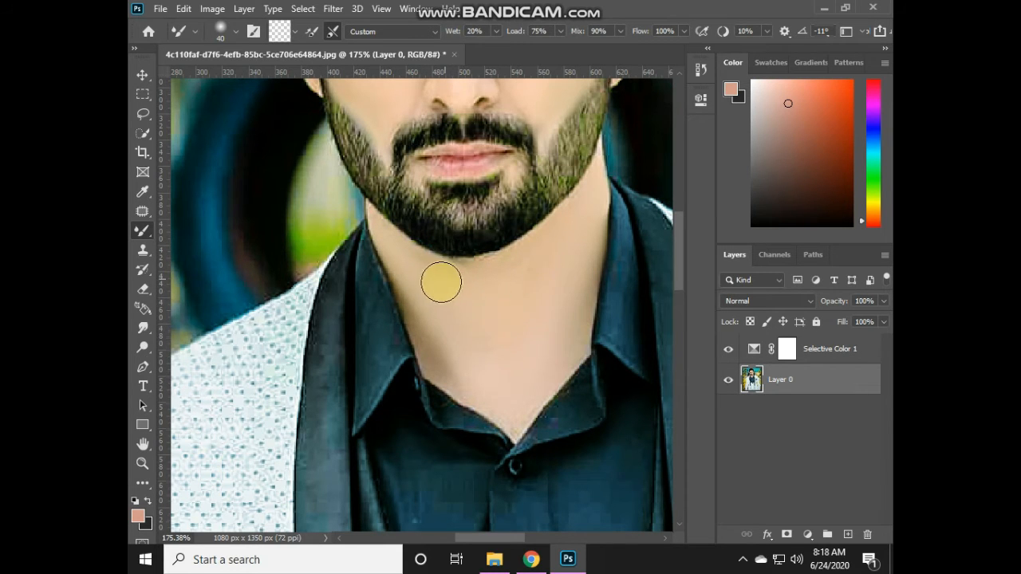
# Open Layer 0 in the Liquify filter and choose the Forward Warp tool for work on the head
pyautogui.scroll(-8, 428, 287)
pyautogui.scroll(2, 408, 323)
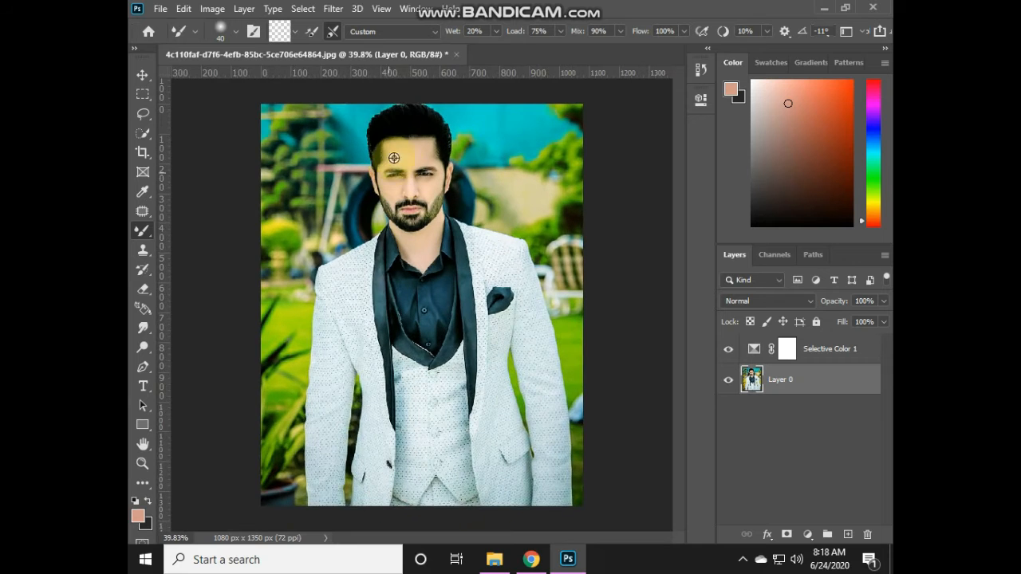
pyautogui.scroll(2, 403, 117)
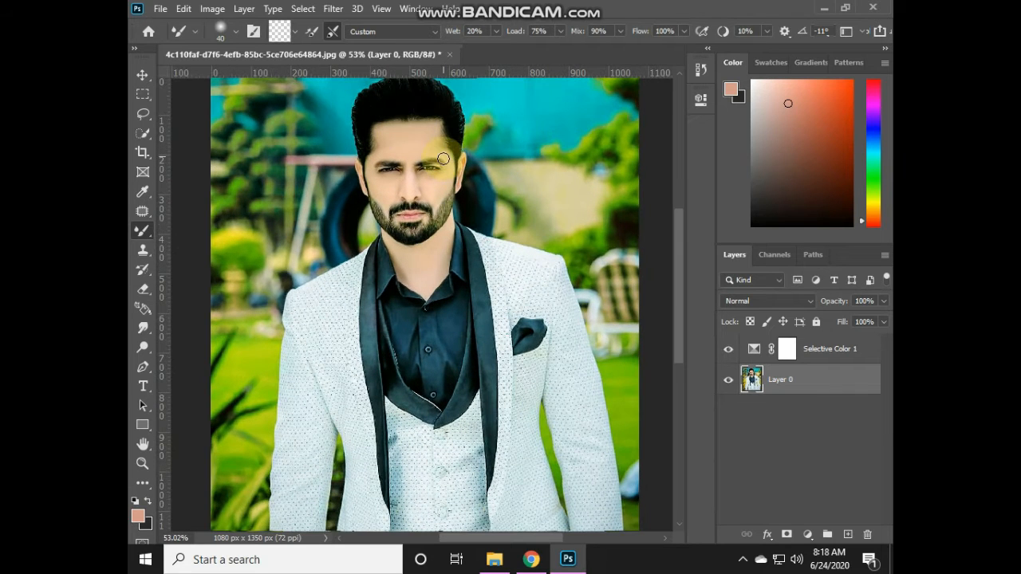
pyautogui.click(334, 9)
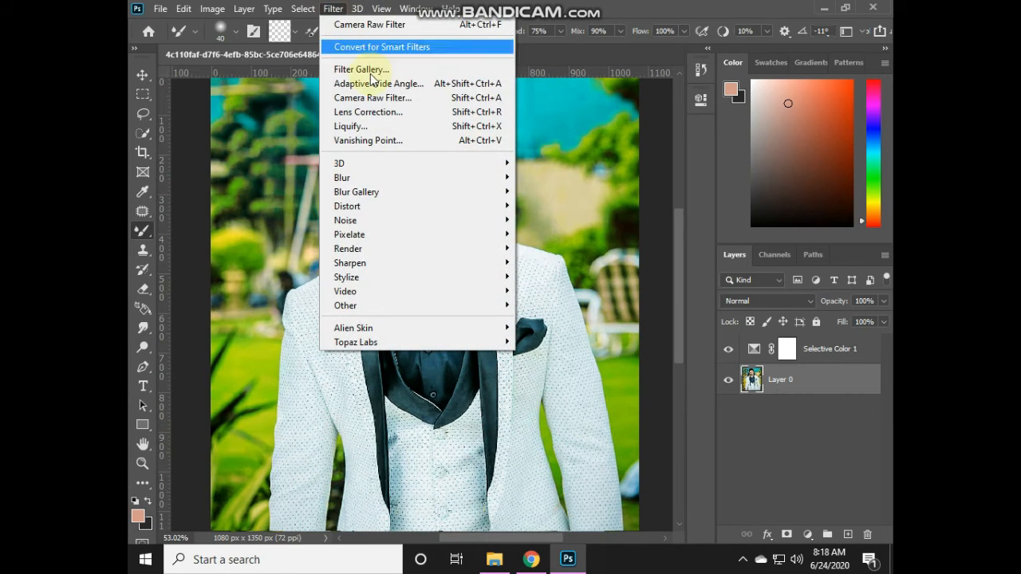
pyautogui.click(355, 132)
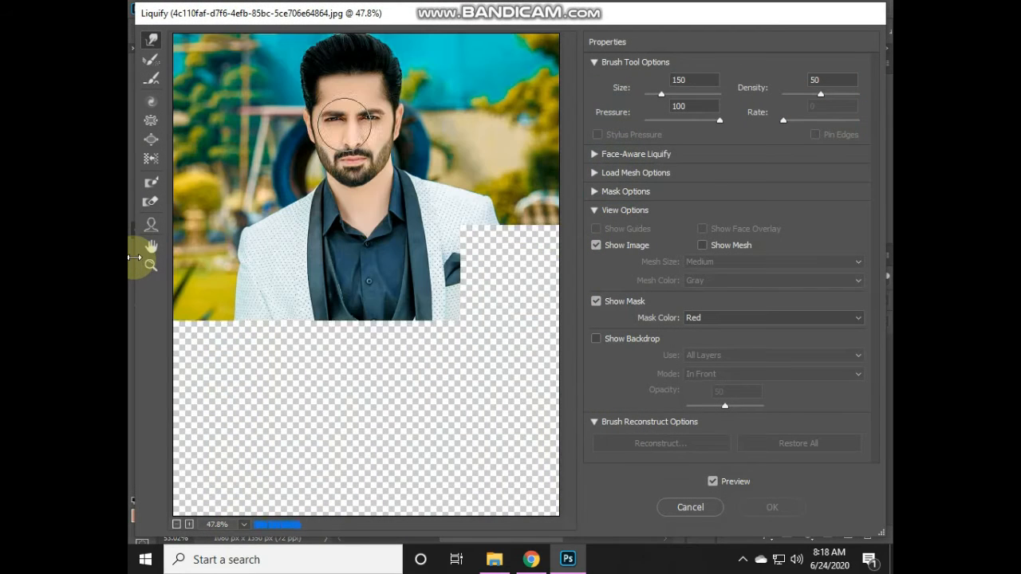
pyautogui.click(151, 265)
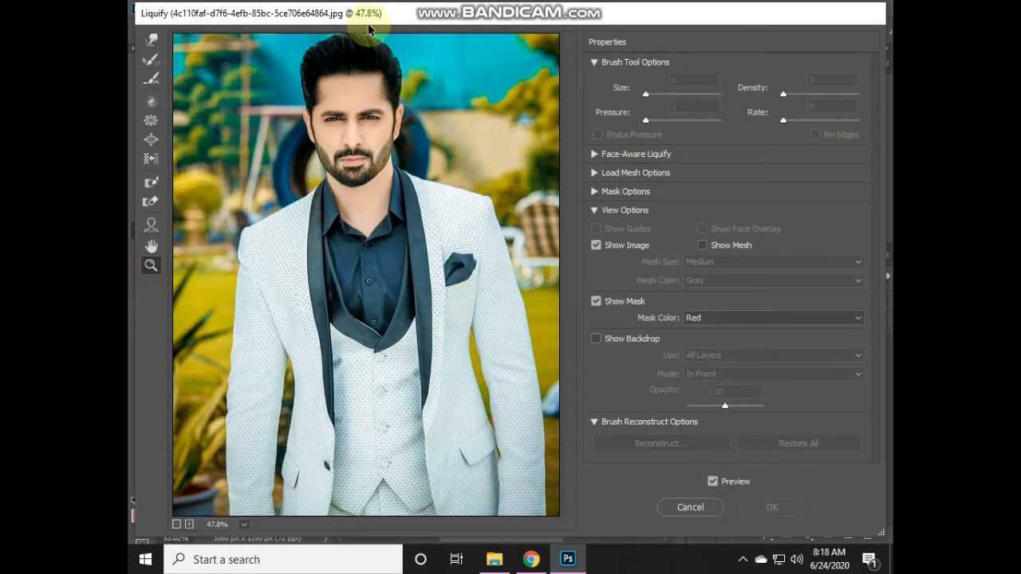
pyautogui.moveTo(276, 32)
pyautogui.mouseDown()
pyautogui.moveTo(673, 216)
pyautogui.moveTo(478, 216)
pyautogui.moveTo(459, 228)
pyautogui.mouseUp()
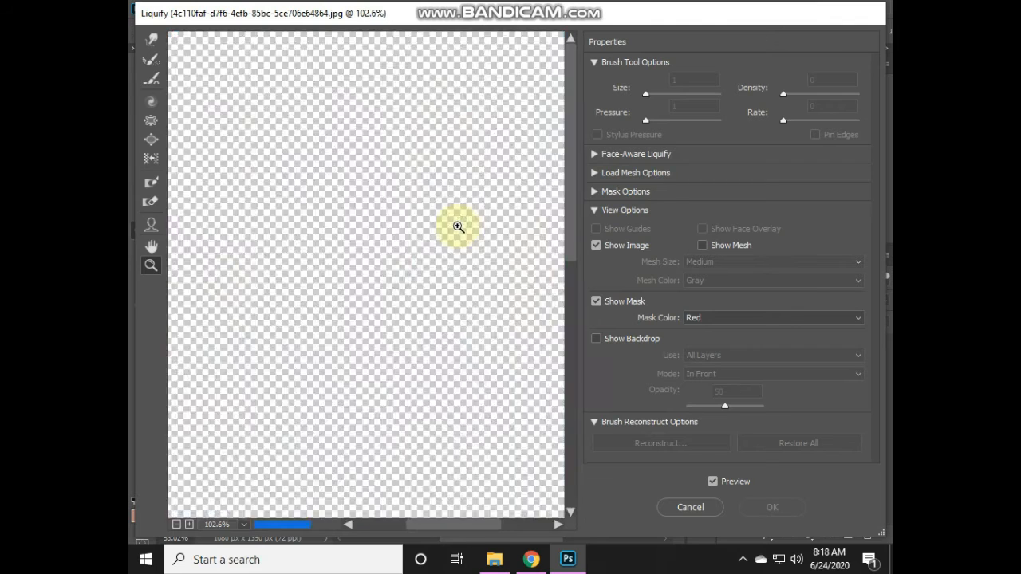
pyautogui.click(146, 39)
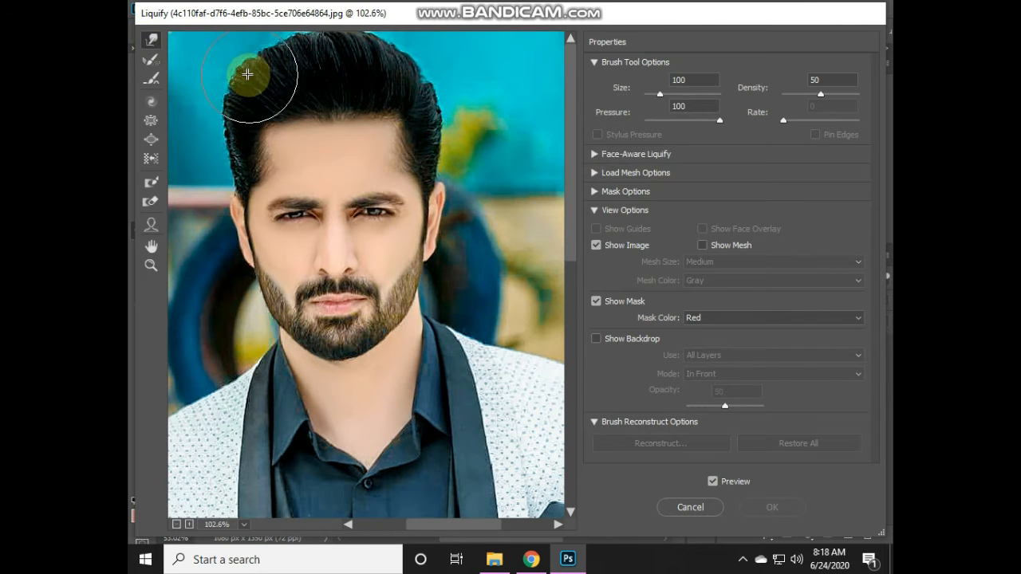
# Reshape the hair outline with the Forward Warp tool at brush size 175, set the size to 150 near the chin, and apply Liquify
pyautogui.moveTo(239, 66)
pyautogui.mouseDown()
pyautogui.moveTo(259, 48)
pyautogui.moveTo(408, 41)
pyautogui.mouseUp()
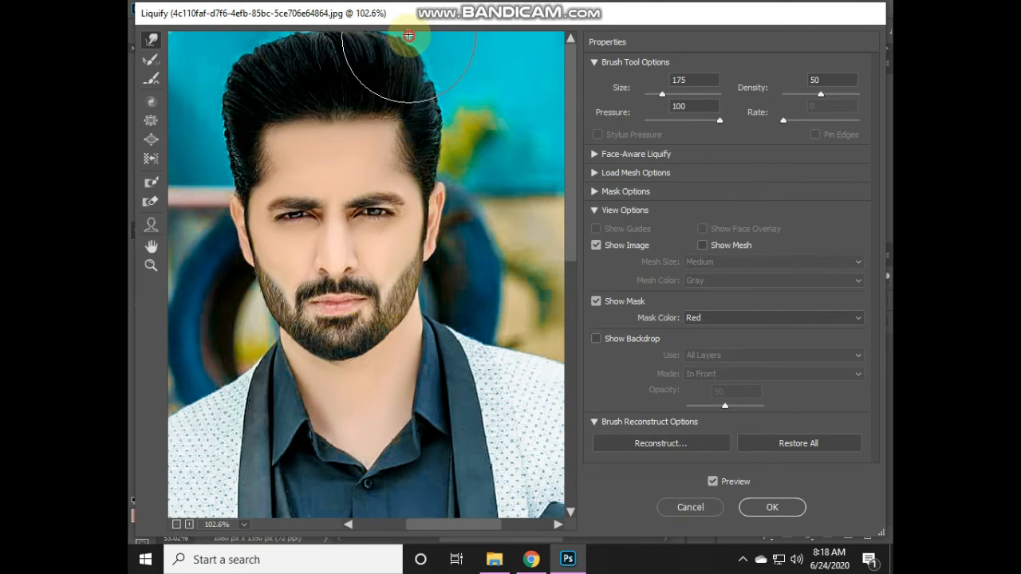
pyautogui.moveTo(408, 36)
pyautogui.mouseDown()
pyautogui.moveTo(263, 54)
pyautogui.moveTo(221, 46)
pyautogui.moveTo(295, 33)
pyautogui.moveTo(281, 31)
pyautogui.moveTo(482, 102)
pyautogui.moveTo(446, 72)
pyautogui.moveTo(206, 87)
pyautogui.mouseUp()
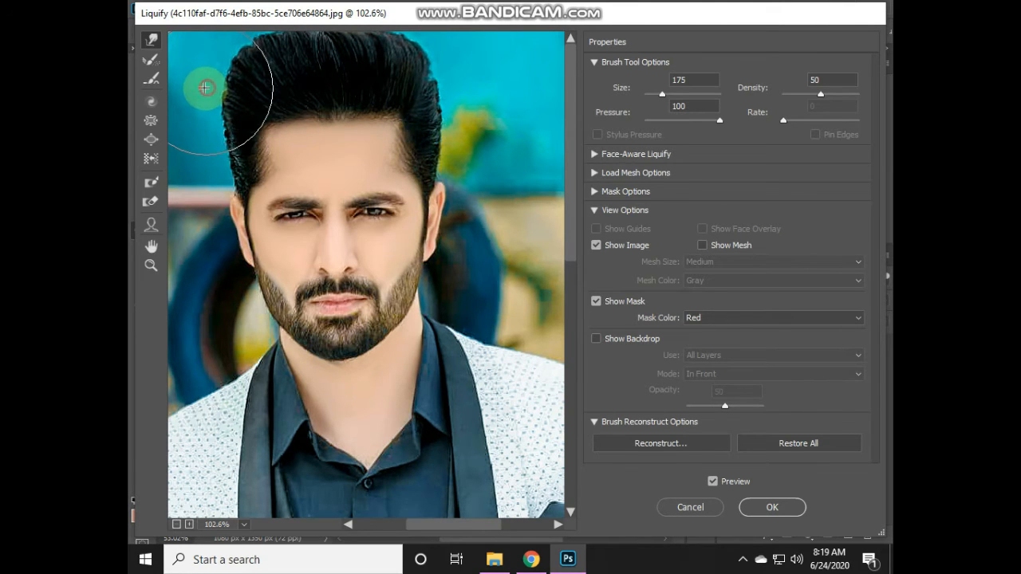
pyautogui.press('[')
pyautogui.press('[')
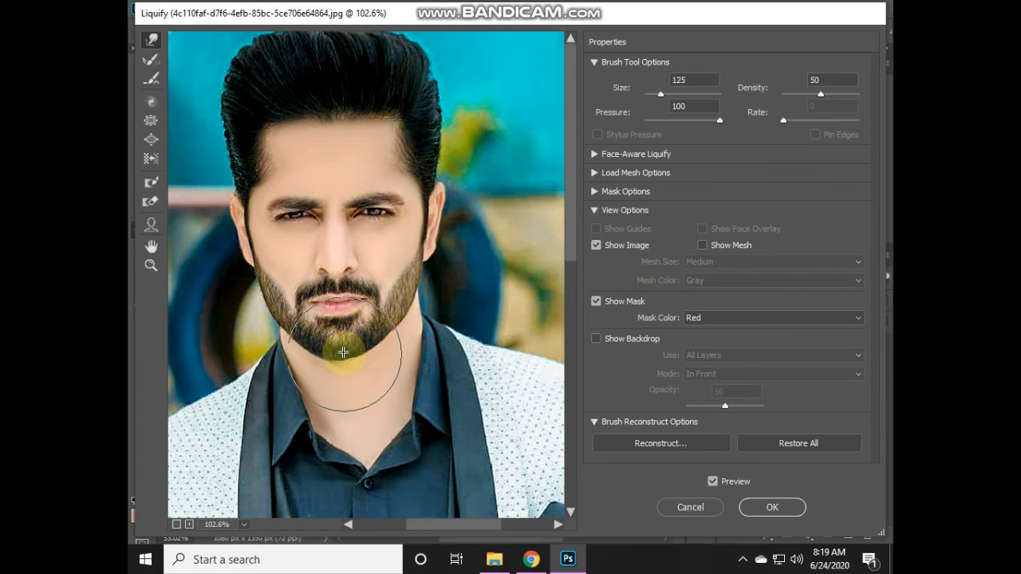
pyautogui.press(']')
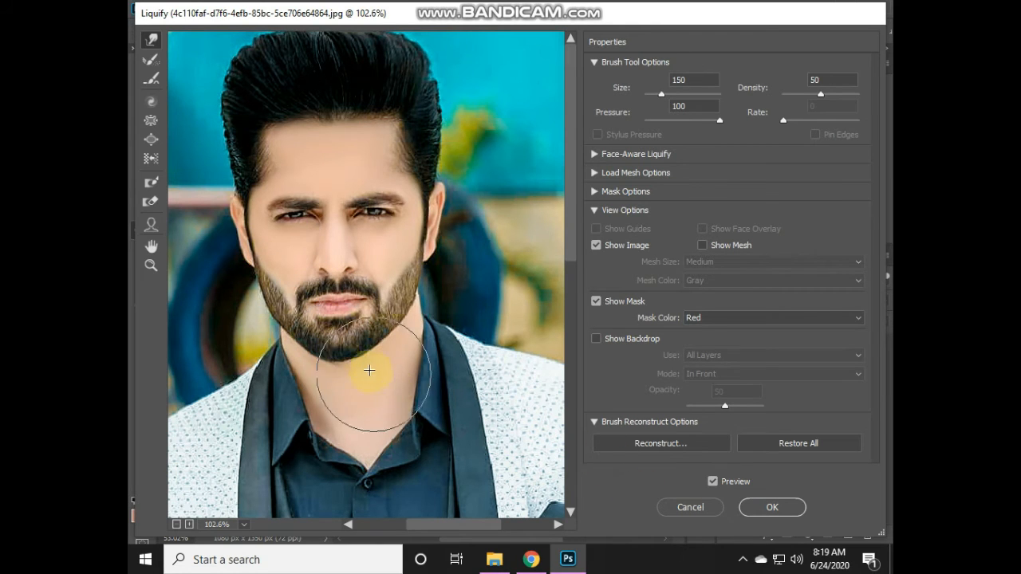
pyautogui.click(773, 507)
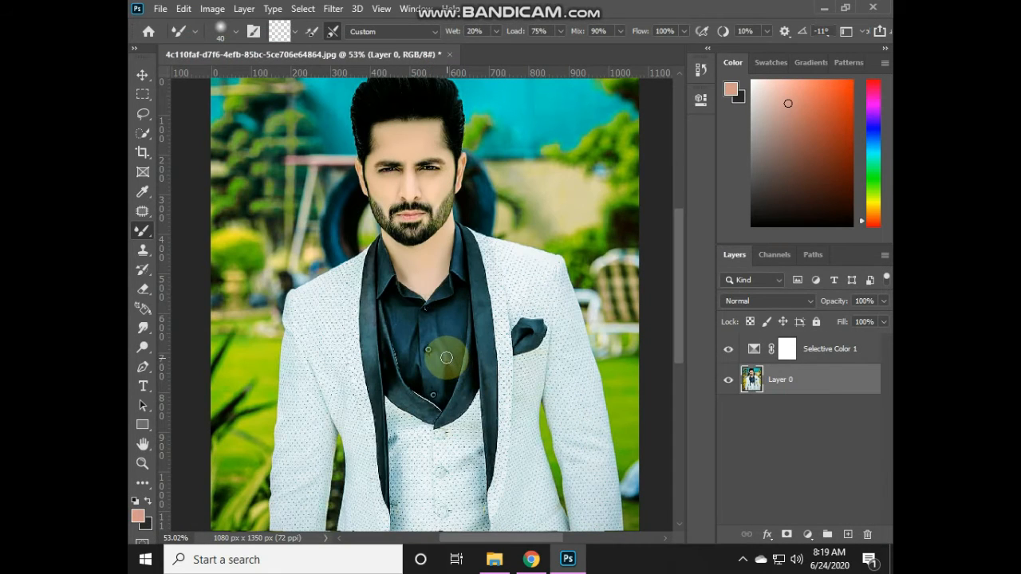
# Bring the "Eye bro double cut" image from File Explorer into the portrait, over the eyebrow at the image's left
pyautogui.scroll(-3, 427, 295)
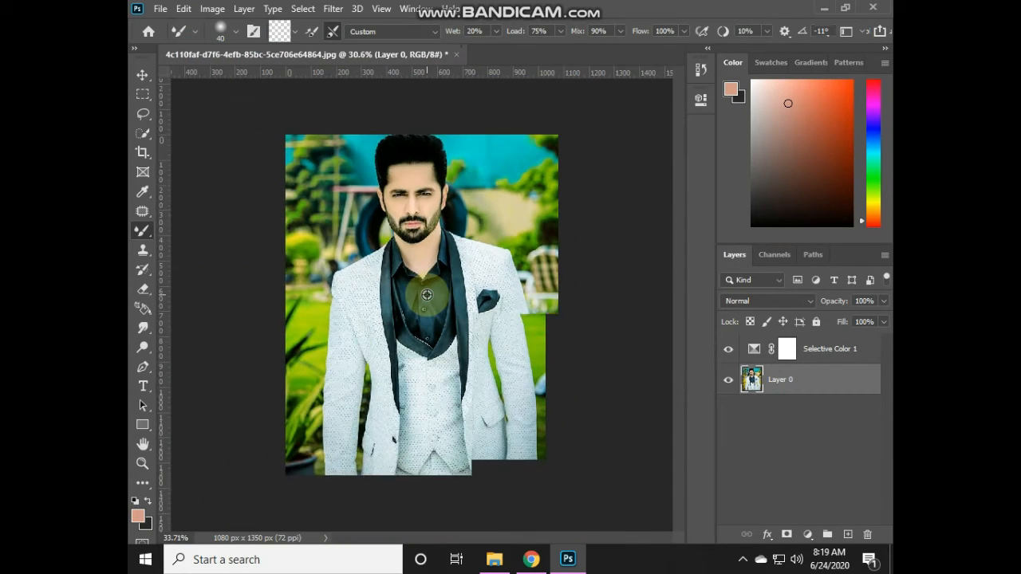
pyautogui.scroll(3, 427, 295)
pyautogui.scroll(1, 453, 151)
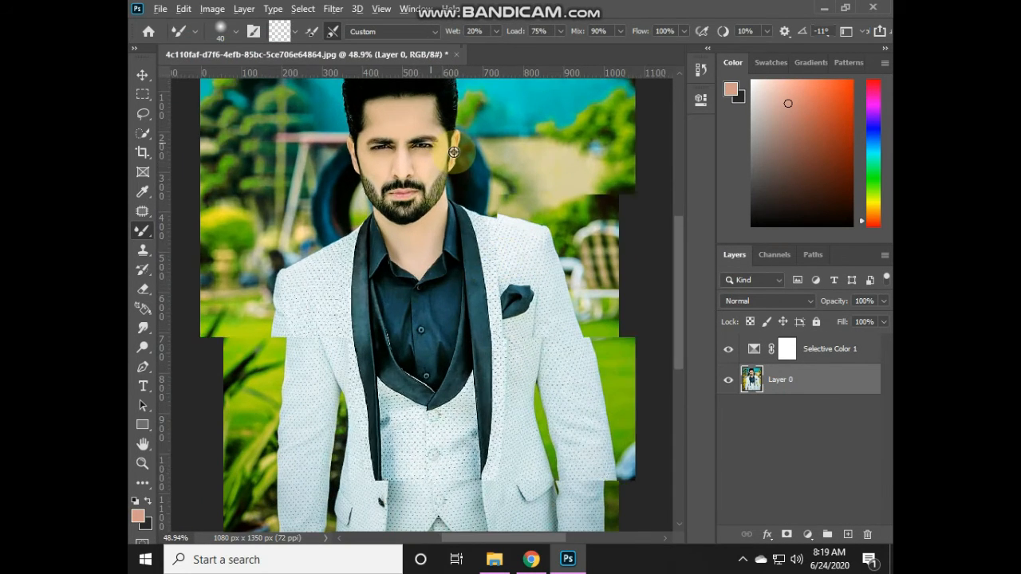
pyautogui.scroll(5, 430, 155)
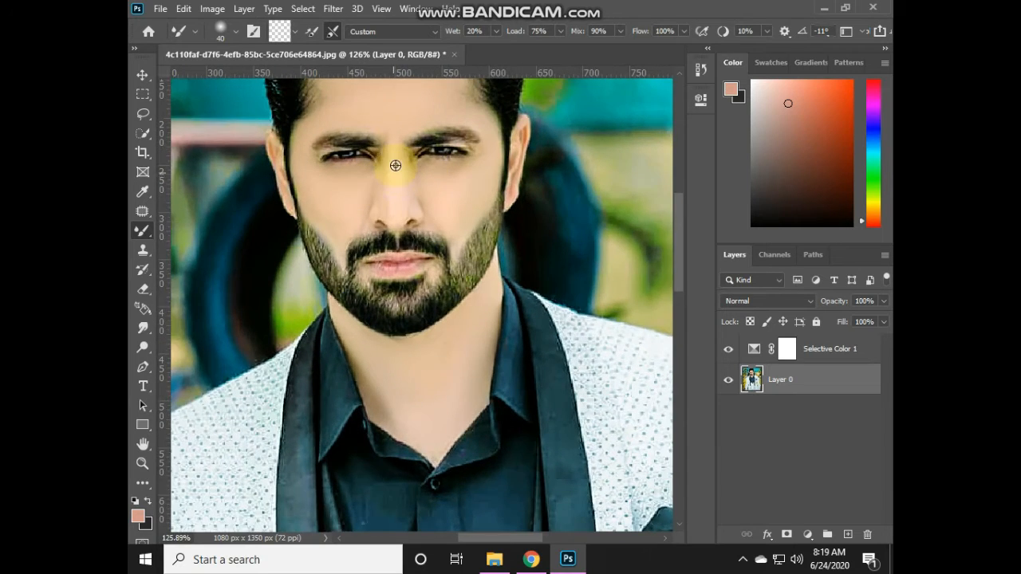
pyautogui.scroll(4, 395, 165)
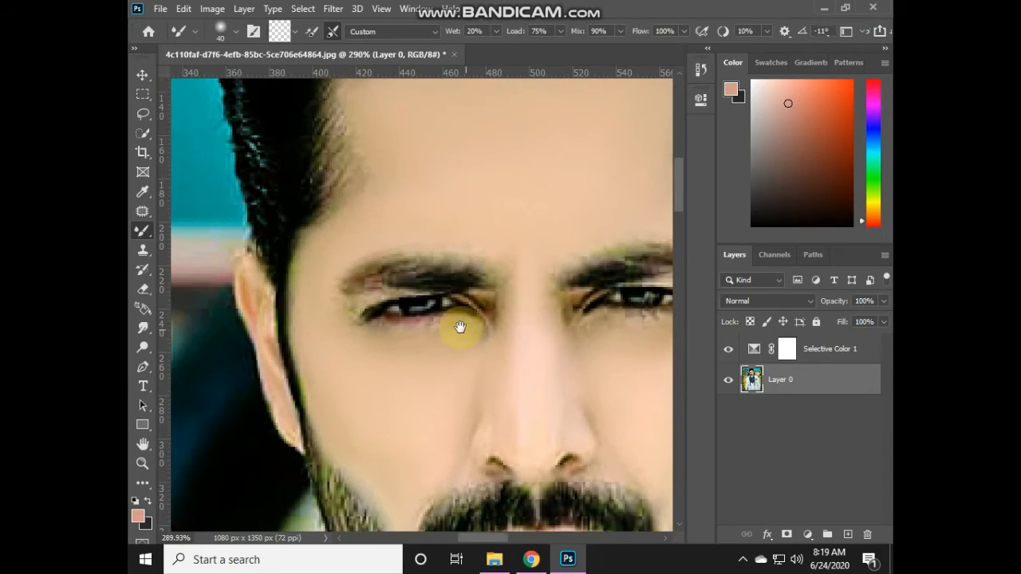
pyautogui.click(494, 559)
pyautogui.moveTo(455, 140); pyautogui.dragTo(450, 278)
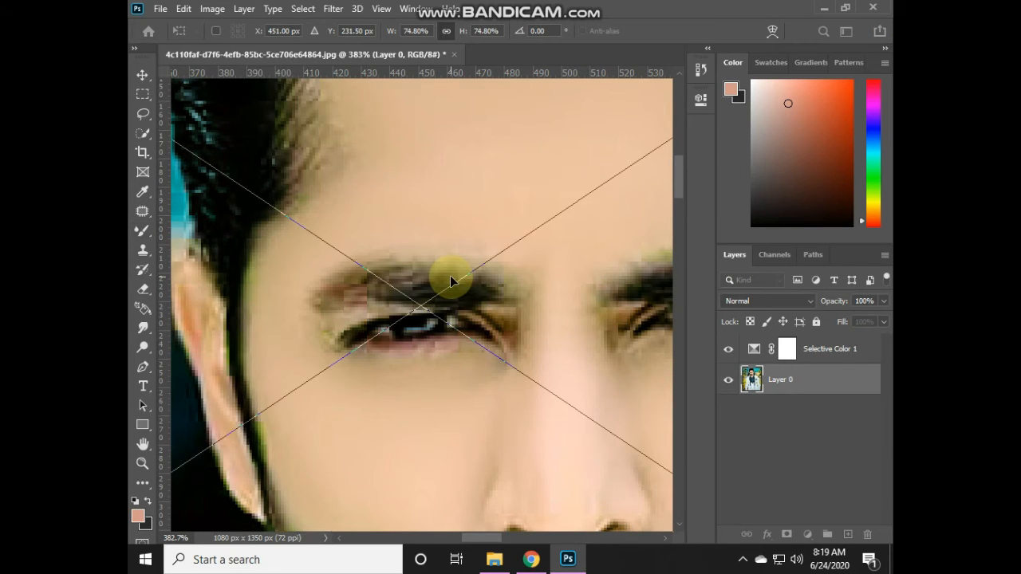
# Scale the placed eyebrow cut image down to about 7.61% and commit it over the eyebrow at the image's left
pyautogui.scroll(-3, 407, 290)
pyautogui.scroll(-5, 407, 291)
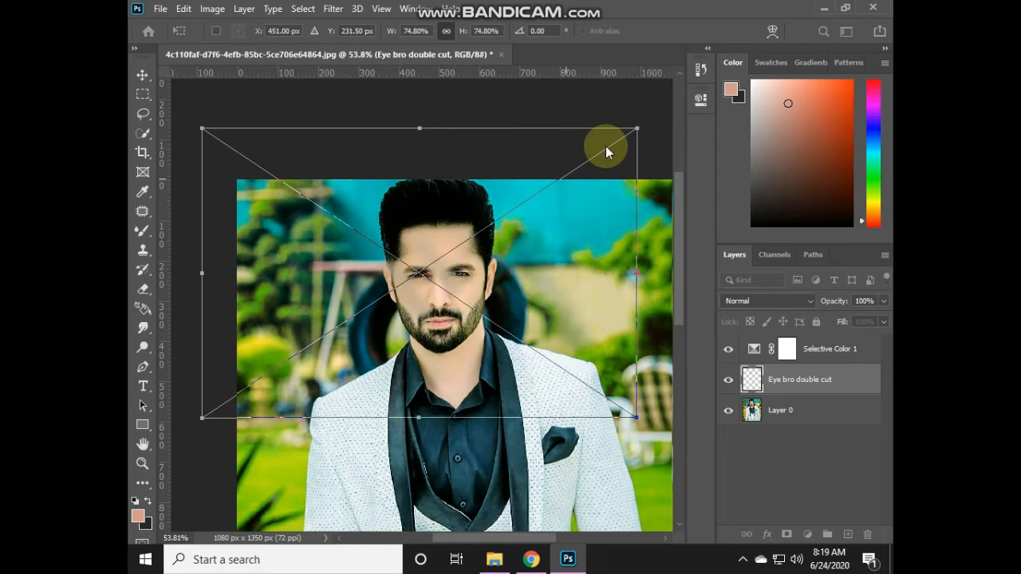
pyautogui.moveTo(638, 126)
pyautogui.mouseDown()
pyautogui.moveTo(359, 300)
pyautogui.moveTo(281, 365)
pyautogui.moveTo(399, 269)
pyautogui.moveTo(446, 266)
pyautogui.moveTo(451, 248)
pyautogui.moveTo(400, 299)
pyautogui.moveTo(393, 284)
pyautogui.mouseUp()
pyautogui.scroll(5, 431, 268)
pyautogui.scroll(6, 422, 267)
pyautogui.press('Return')
pyautogui.press('b')
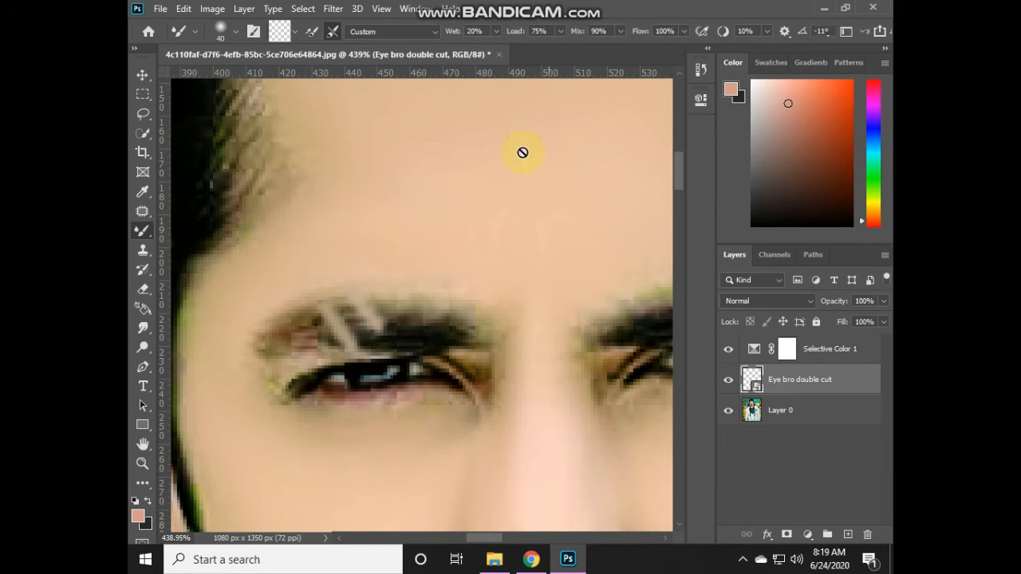
# Rotate the eyebrow cut overlay about 9° and nudge it to line up with the eyebrow
pyautogui.click(142, 75)
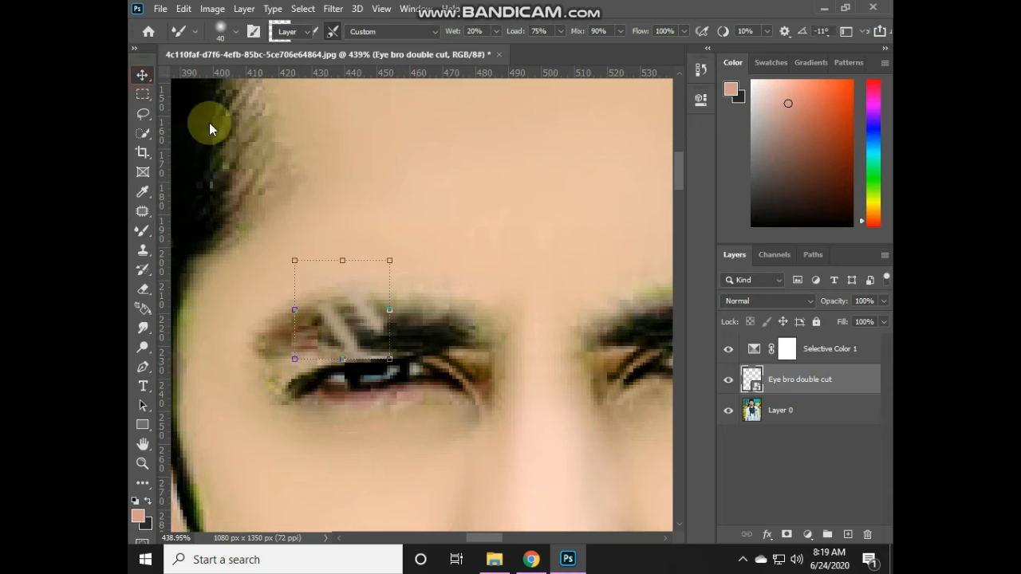
pyautogui.click(410, 319)
pyautogui.click(376, 318)
pyautogui.click(396, 314)
pyautogui.click(395, 313)
pyautogui.click(404, 311)
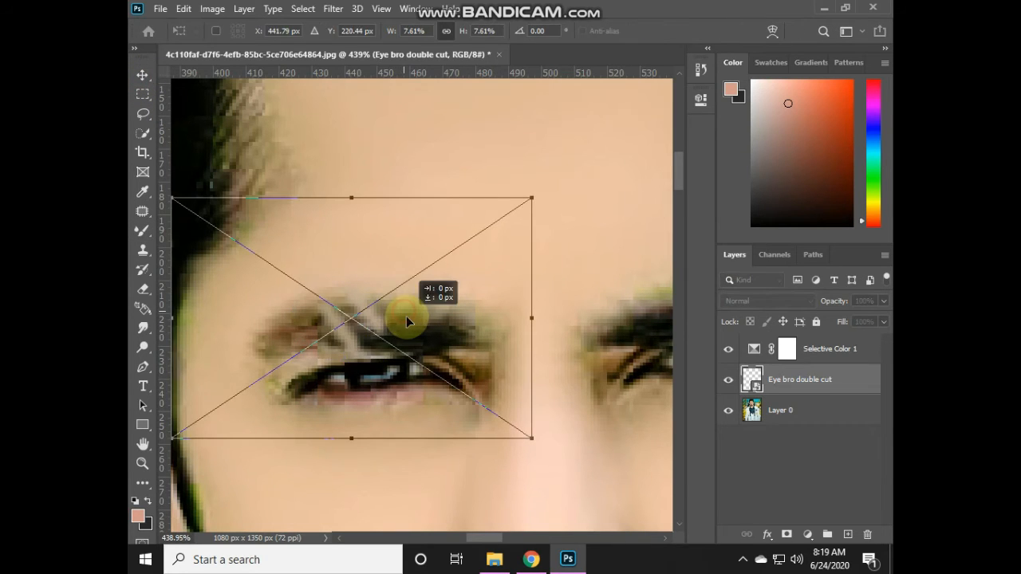
pyautogui.moveTo(544, 322); pyautogui.dragTo(554, 355)
pyautogui.moveTo(452, 332); pyautogui.dragTo(449, 327)
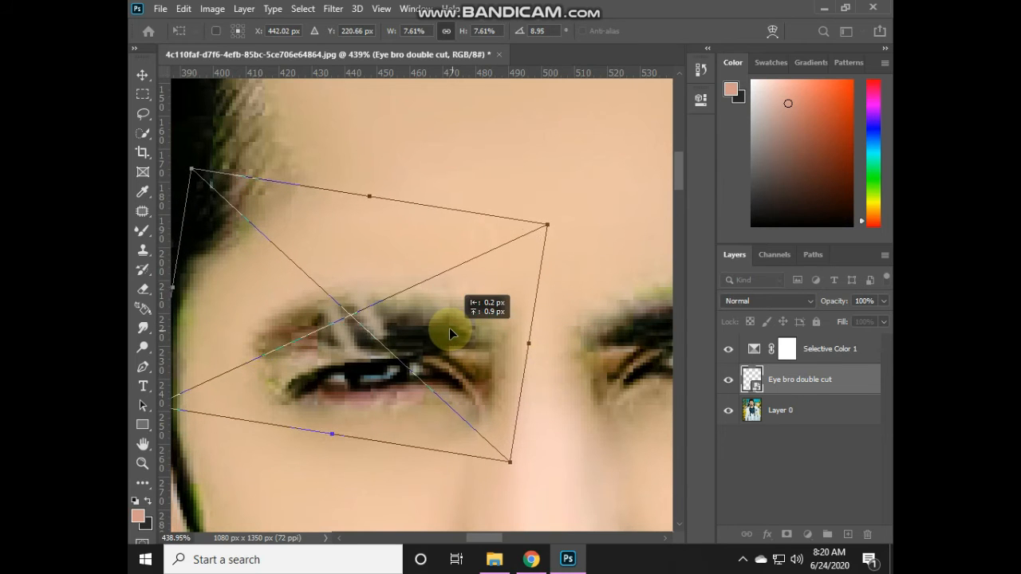
pyautogui.press('Escape')
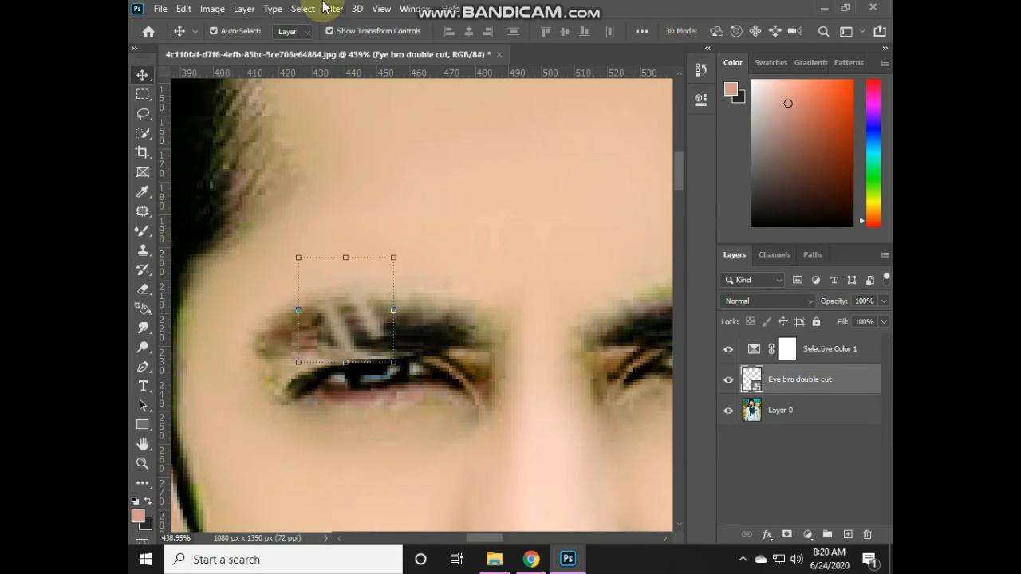
# Add a Levels adjustment layer above the eyebrow cut layer and set its white input level to 246
pyautogui.click(244, 9)
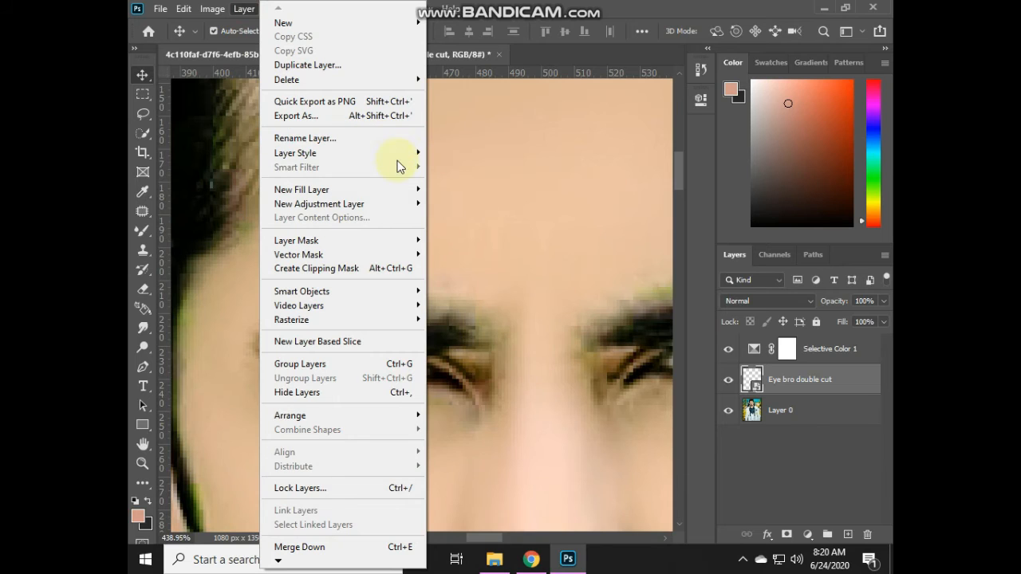
pyautogui.moveTo(381, 204)
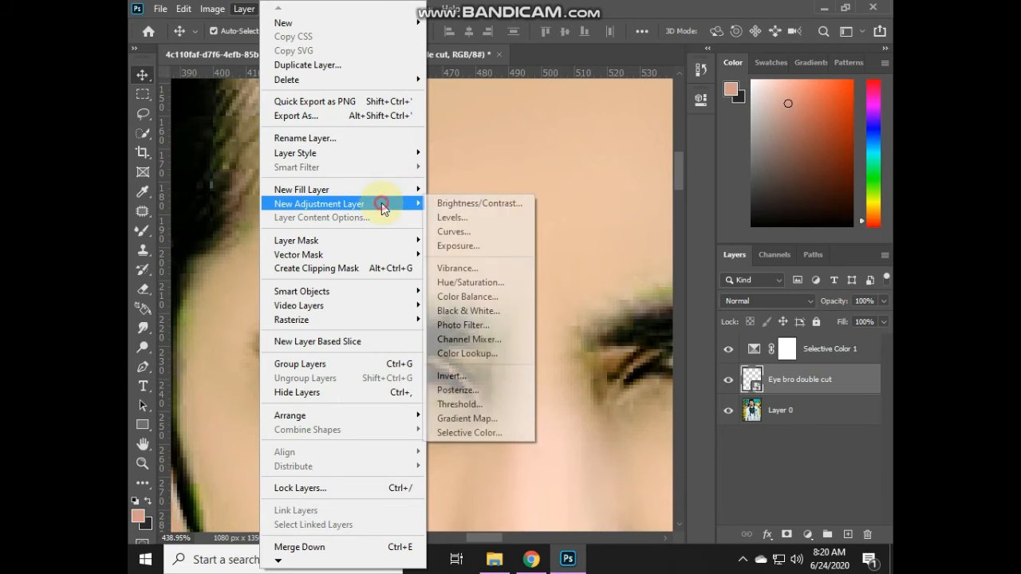
pyautogui.click(484, 216)
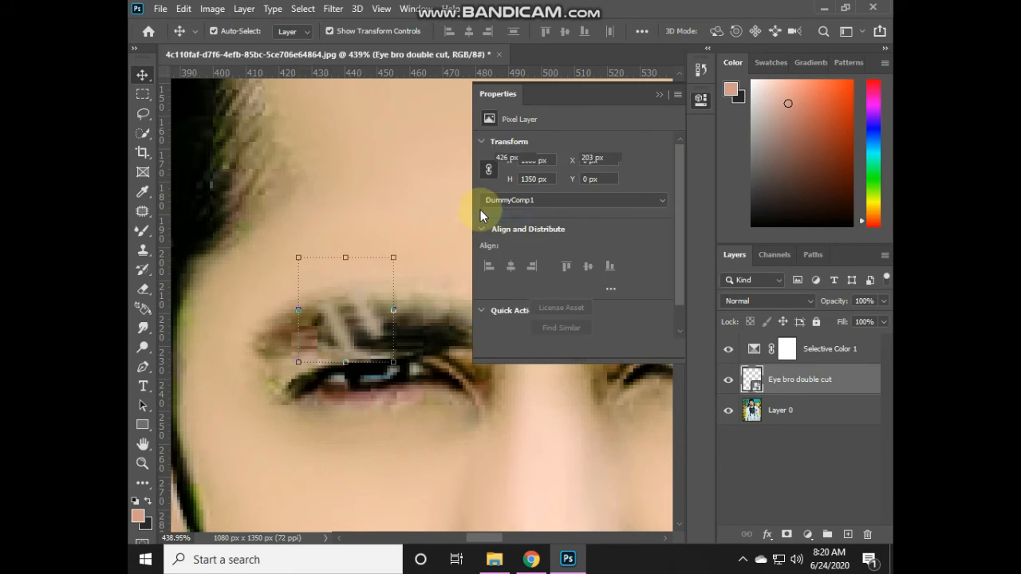
pyautogui.click(631, 158)
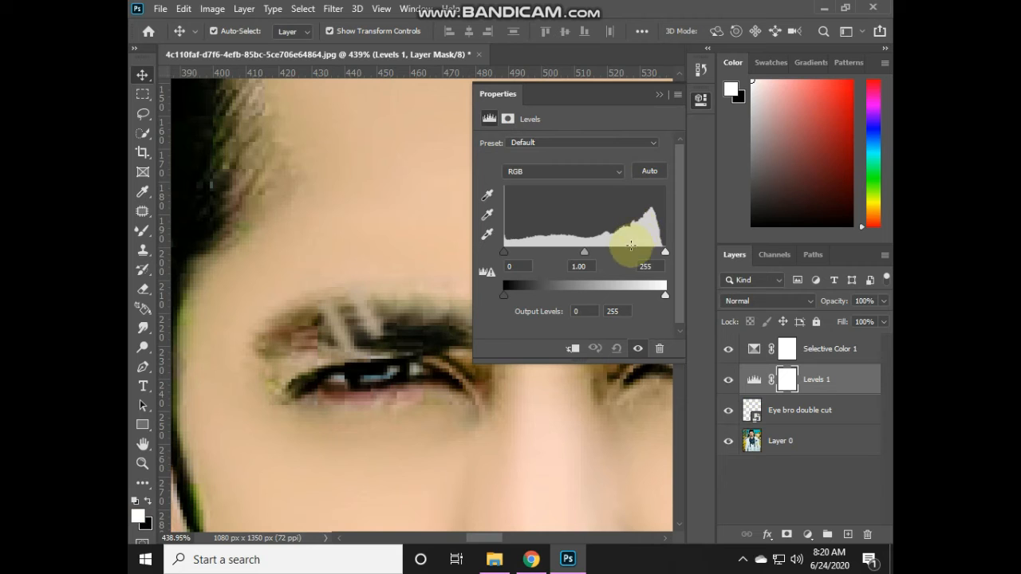
pyautogui.moveTo(664, 252); pyautogui.dragTo(659, 252)
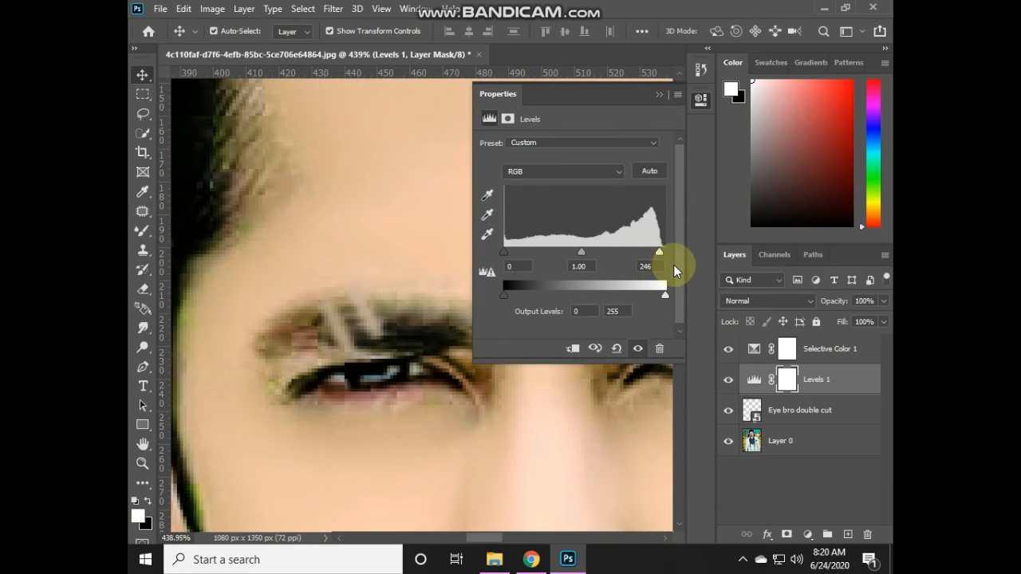
pyautogui.click(818, 348)
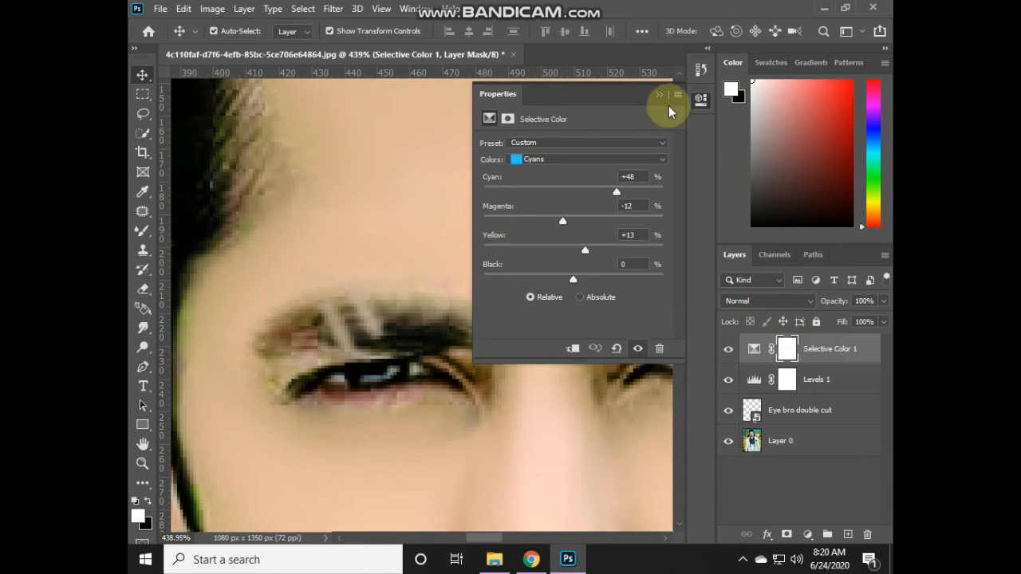
pyautogui.click(660, 95)
# Brighten the "Eye bro double cut" layer with Levels, setting input black to 12, midtones to about 1.77 and white to 241
pyautogui.click(774, 416)
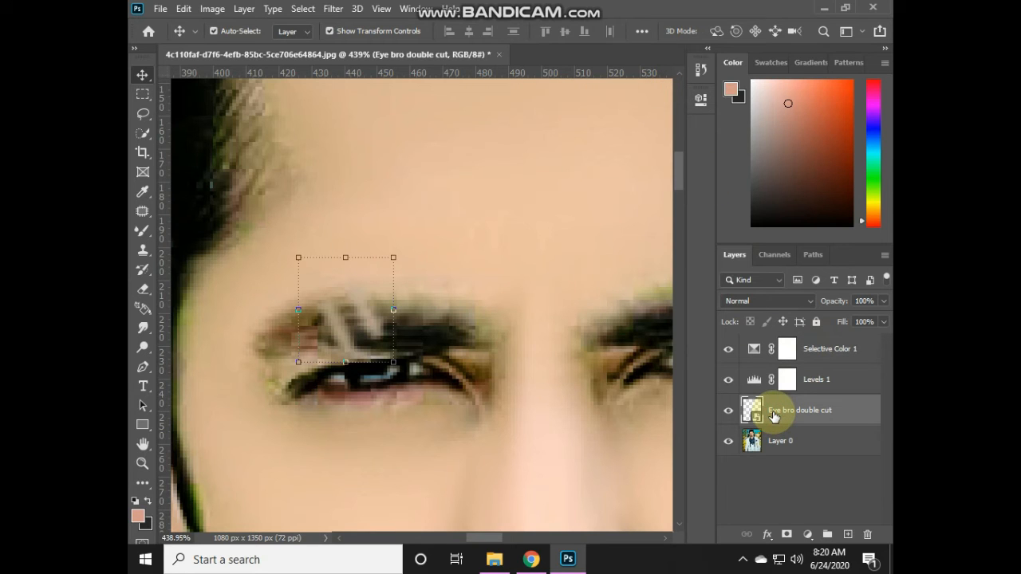
pyautogui.hotkey('ctrl', 'l')
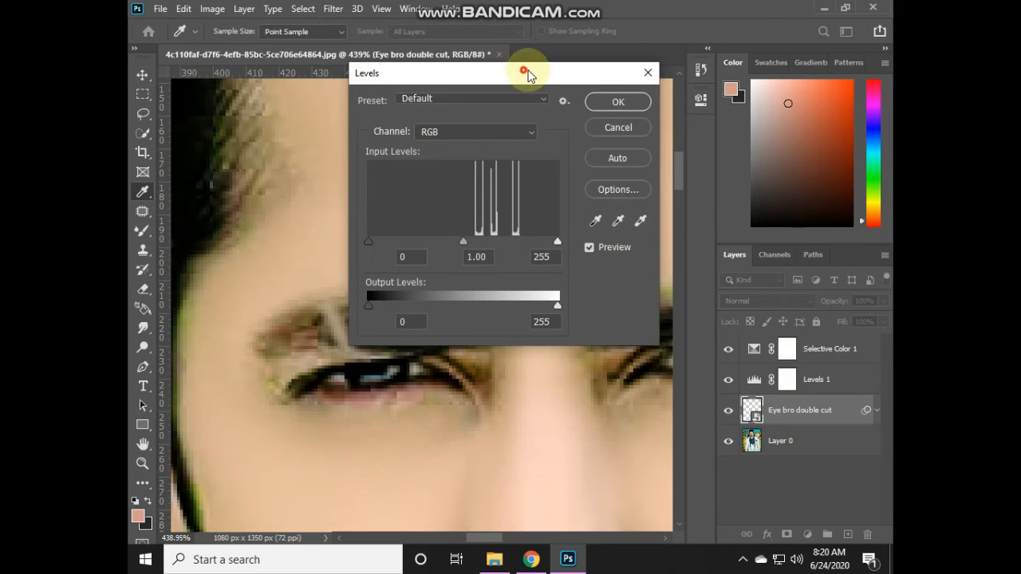
pyautogui.moveTo(526, 74); pyautogui.dragTo(691, 90)
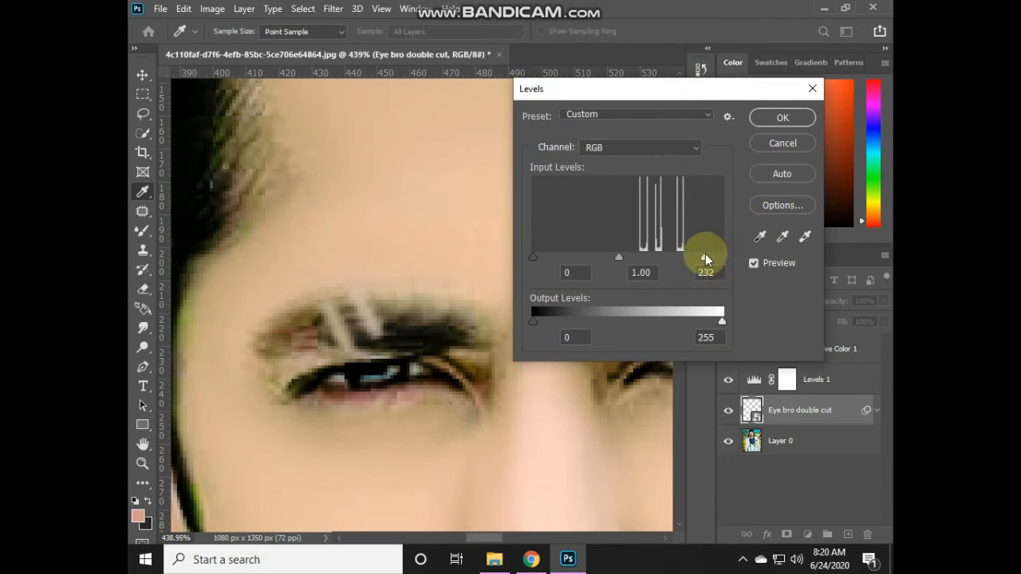
pyautogui.moveTo(587, 253); pyautogui.dragTo(542, 255)
pyautogui.moveTo(705, 256)
pyautogui.mouseDown()
pyautogui.moveTo(693, 253)
pyautogui.moveTo(711, 255)
pyautogui.mouseUp()
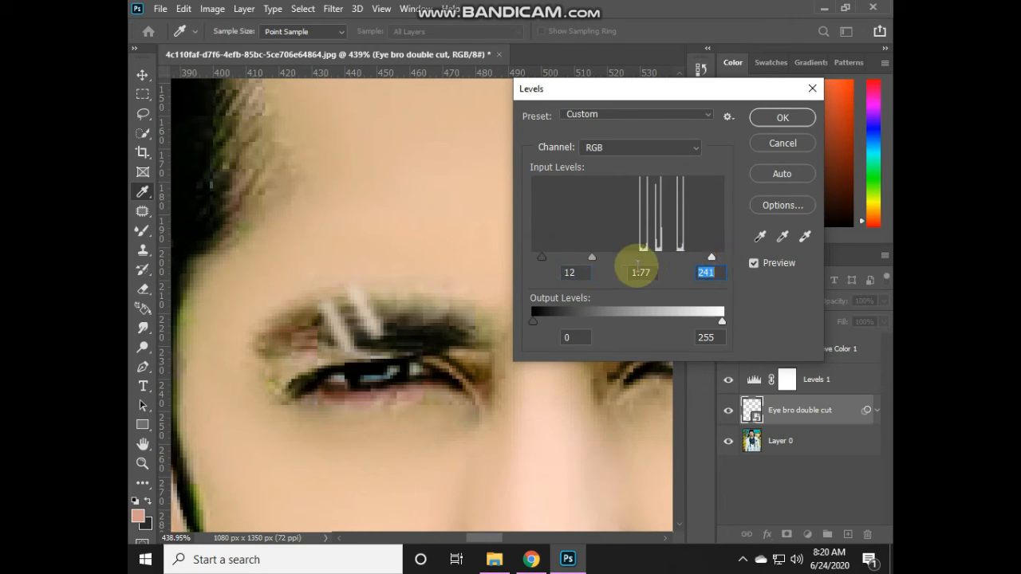
pyautogui.moveTo(613, 256); pyautogui.dragTo(601, 256)
pyautogui.click(758, 118)
# Rasterize the "Eye bro double cut" layer and erase its excess around the eyebrow and below the eye with a 45 px Eraser
pyautogui.click(142, 288)
pyautogui.click(367, 282)
pyautogui.click(485, 226)
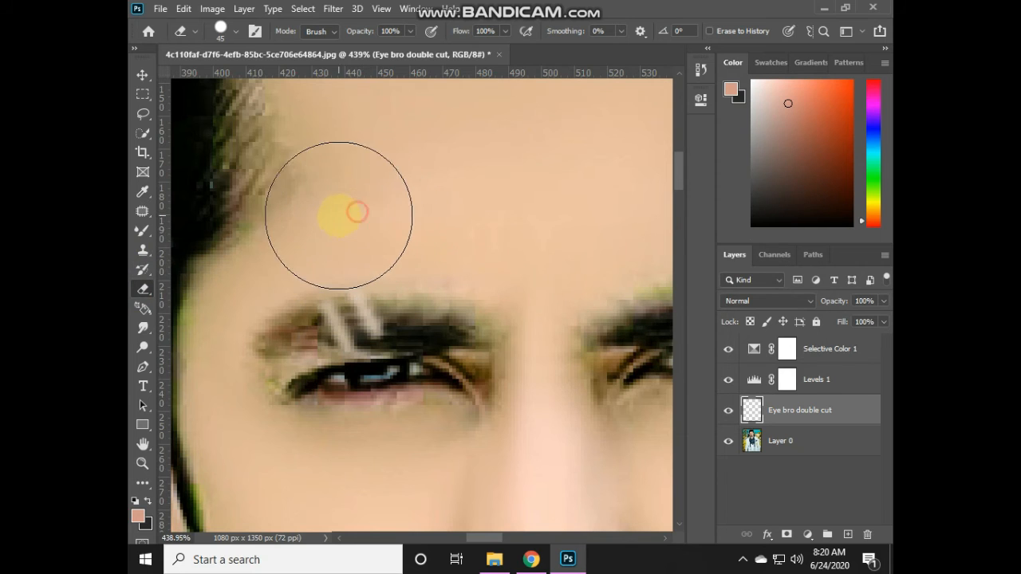
pyautogui.click(378, 416)
pyautogui.click(353, 422)
pyautogui.click(330, 417)
pyautogui.scroll(-3, 494, 426)
pyautogui.scroll(-8, 494, 426)
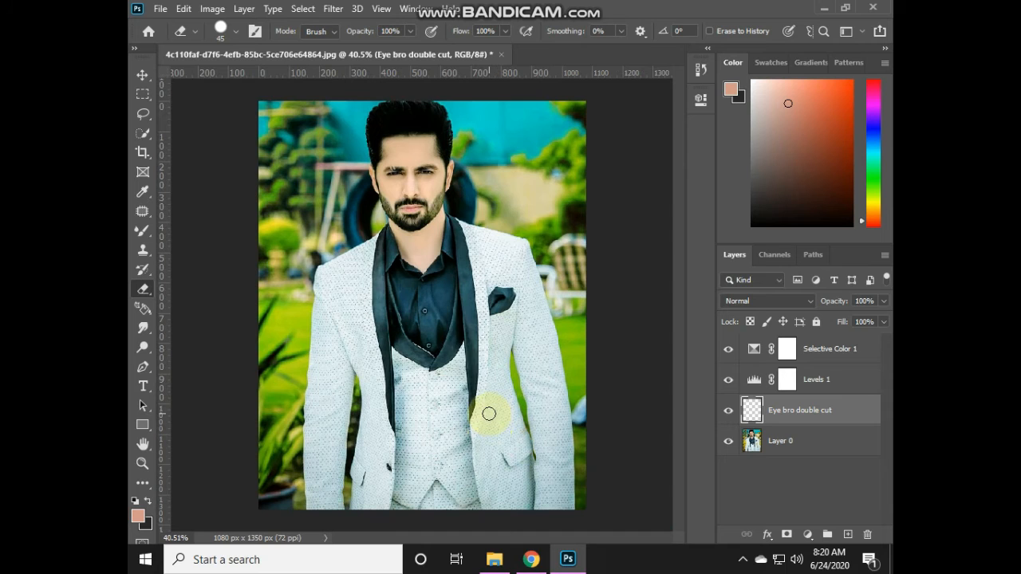
# Place the "download" Attitude text image into the portrait, scaled and positioned in the upper-right background beside the man's head
pyautogui.click(495, 559)
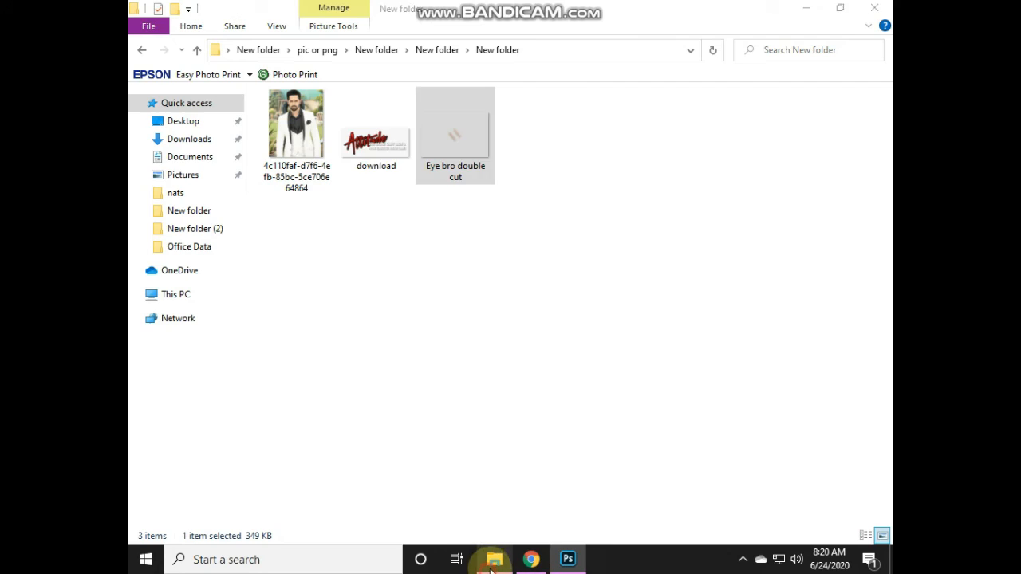
pyautogui.moveTo(369, 154); pyautogui.dragTo(560, 364)
pyautogui.moveTo(497, 343); pyautogui.dragTo(548, 216)
pyautogui.moveTo(610, 236); pyautogui.dragTo(569, 189)
pyautogui.moveTo(527, 164); pyautogui.dragTo(547, 141)
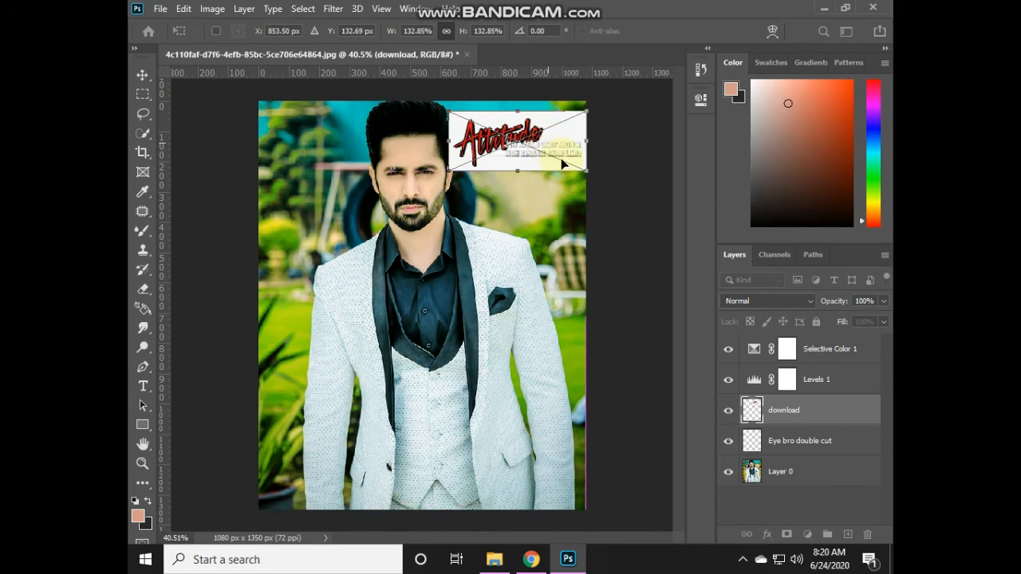
pyautogui.moveTo(586, 170); pyautogui.dragTo(555, 149)
pyautogui.press('Return')
# Set the "download" Attitude layer's blend mode to Color Burn to blend its white background into the photo
pyautogui.press('e')
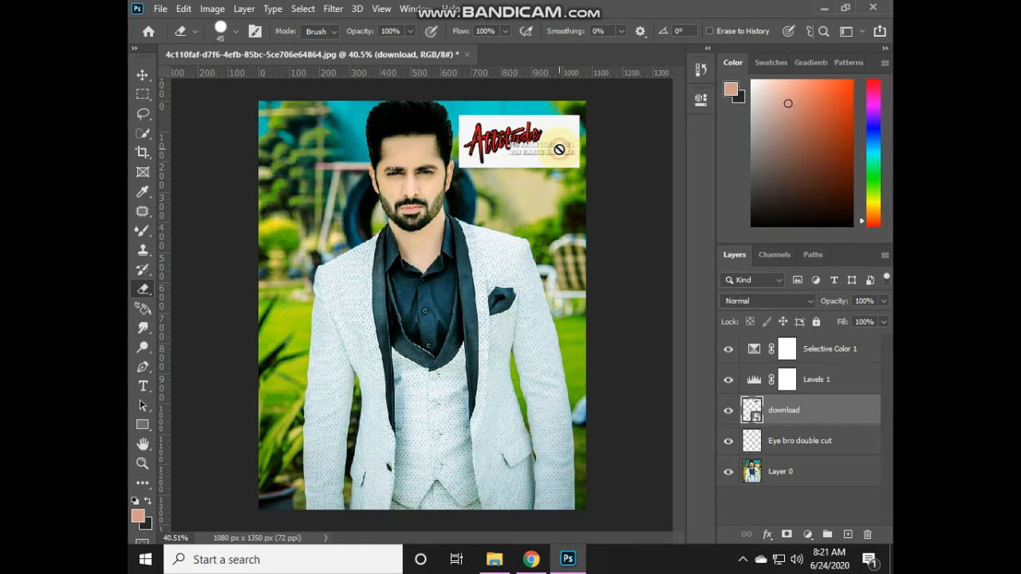
pyautogui.click(143, 75)
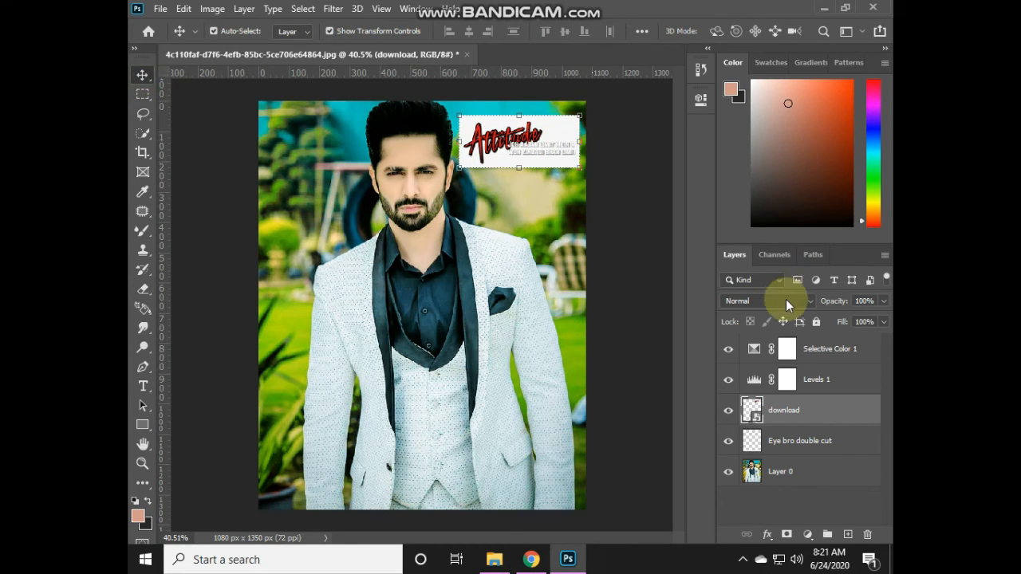
pyautogui.click(786, 302)
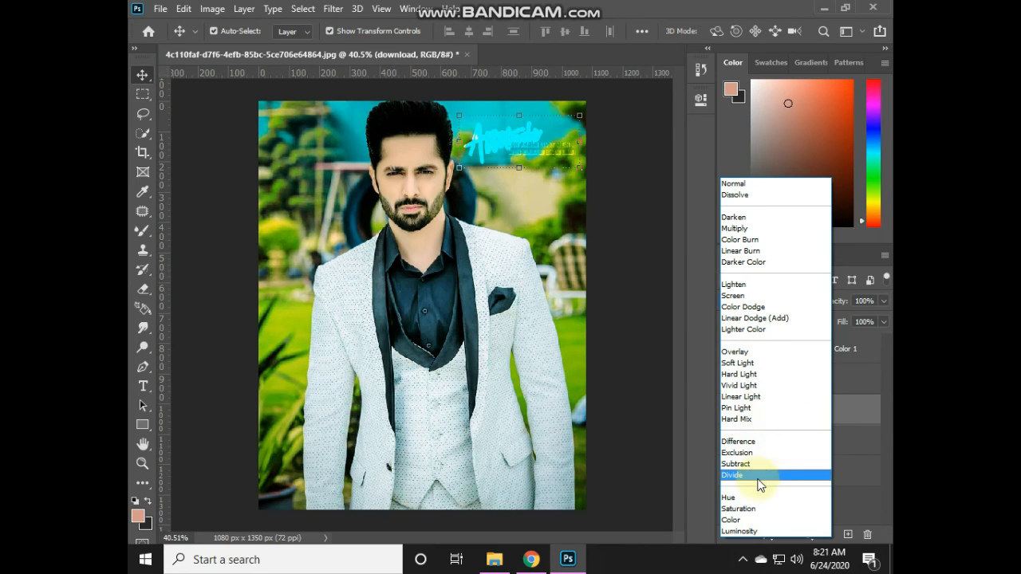
pyautogui.click(763, 524)
pyautogui.click(551, 206)
pyautogui.click(517, 136)
pyautogui.click(778, 301)
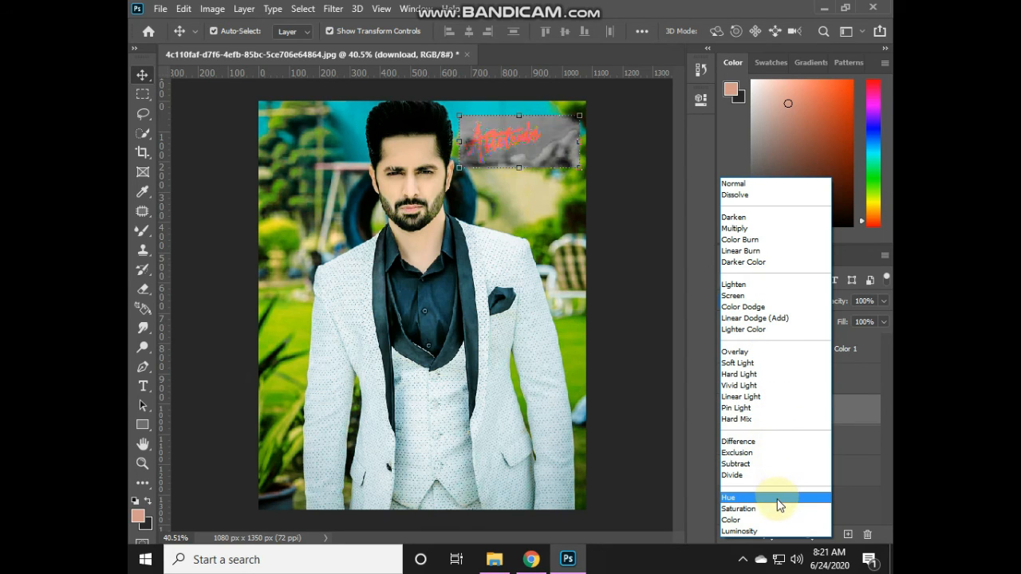
pyautogui.click(750, 240)
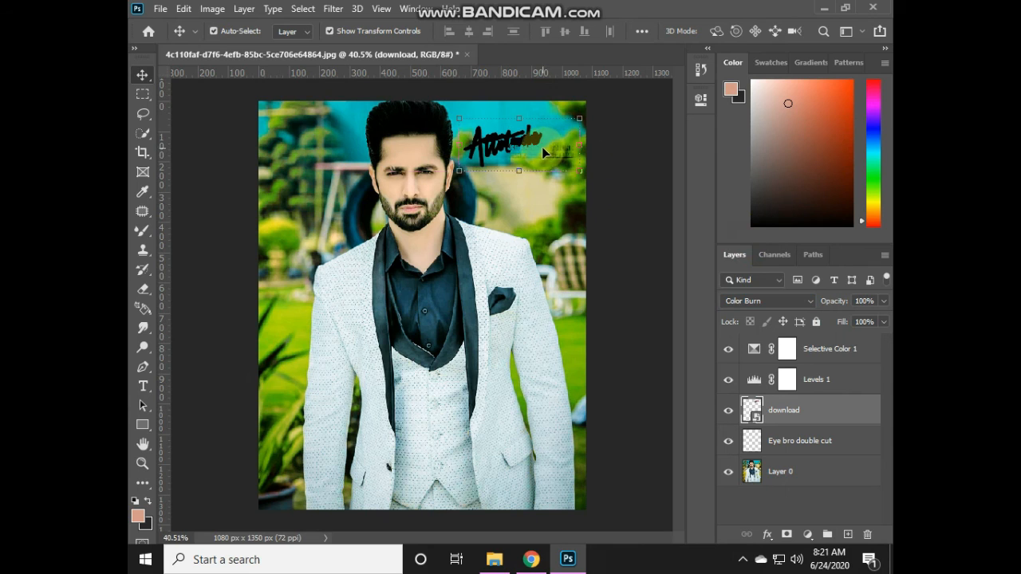
pyautogui.click(638, 232)
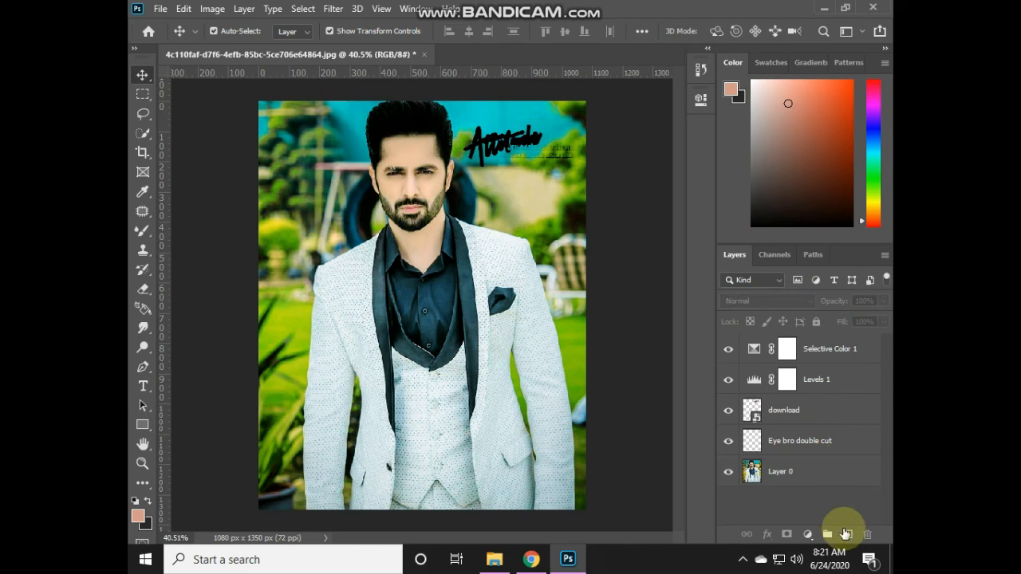
# Create a new layer above Selective Color 1 and paint one soft white (#ffffff) dab on the man's chest with a 500 px Brush
pyautogui.click(855, 536)
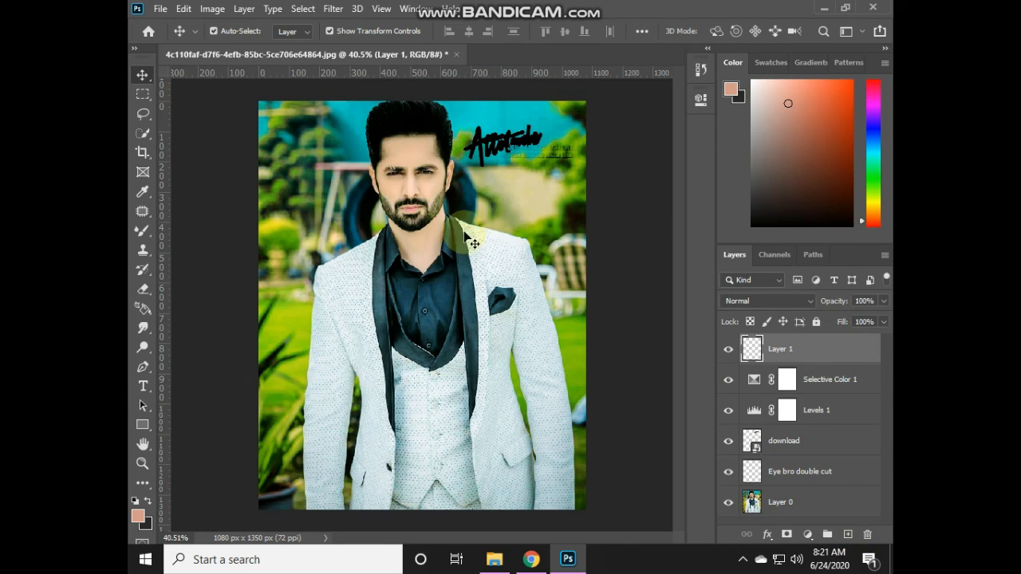
pyautogui.rightClick(142, 232)
pyautogui.click(182, 231)
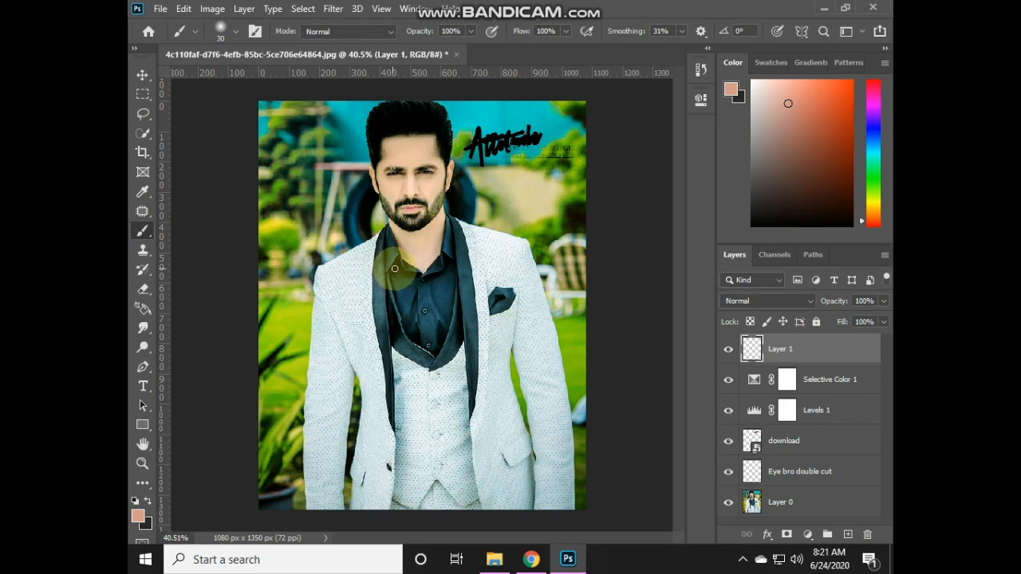
pyautogui.press(']')
pyautogui.press(']')
pyautogui.press(']')
pyautogui.press(']')
pyautogui.press(']')
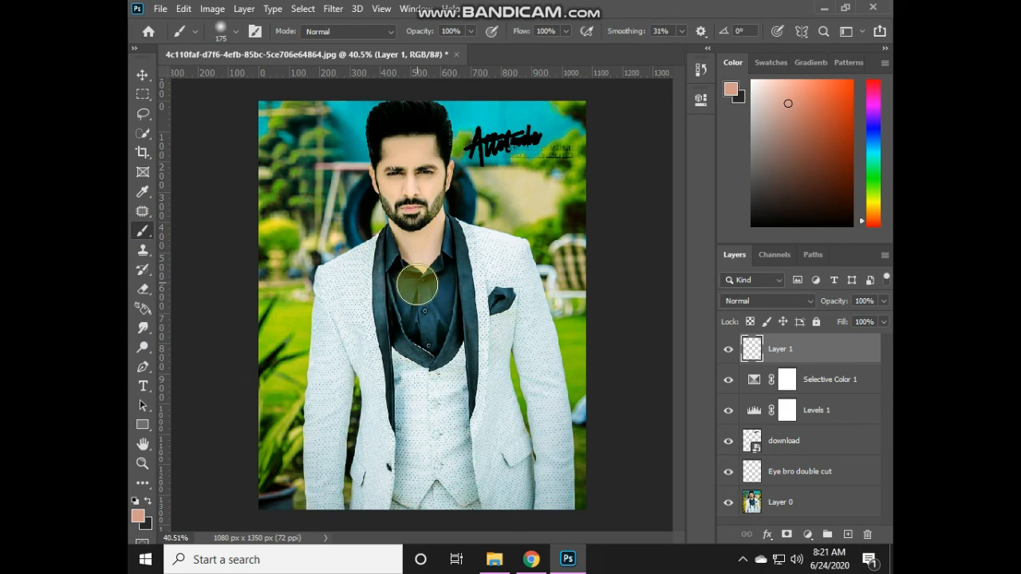
pyautogui.click(138, 514)
pyautogui.moveTo(316, 298); pyautogui.dragTo(250, 250)
pyautogui.click(599, 279)
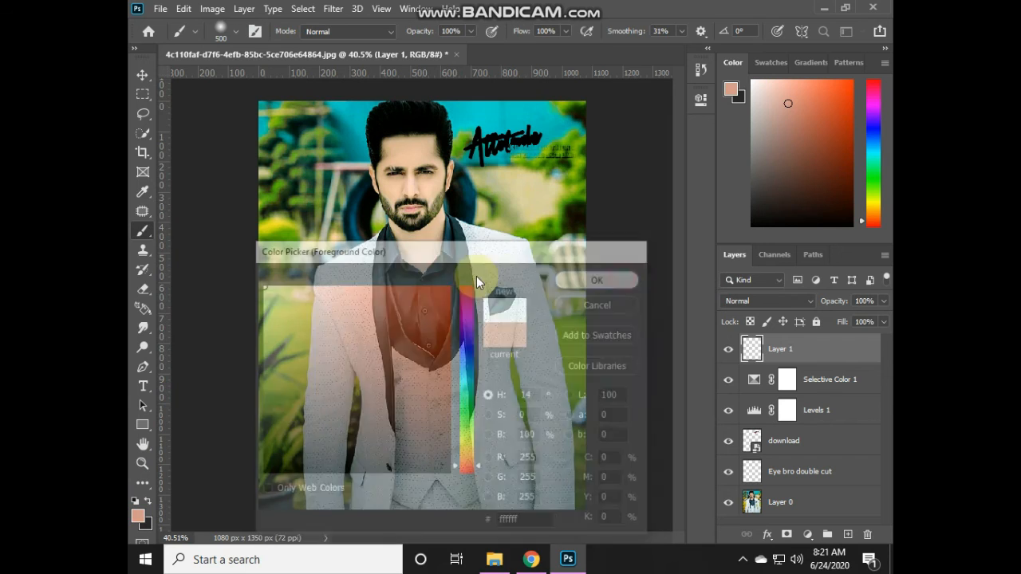
pyautogui.click(411, 319)
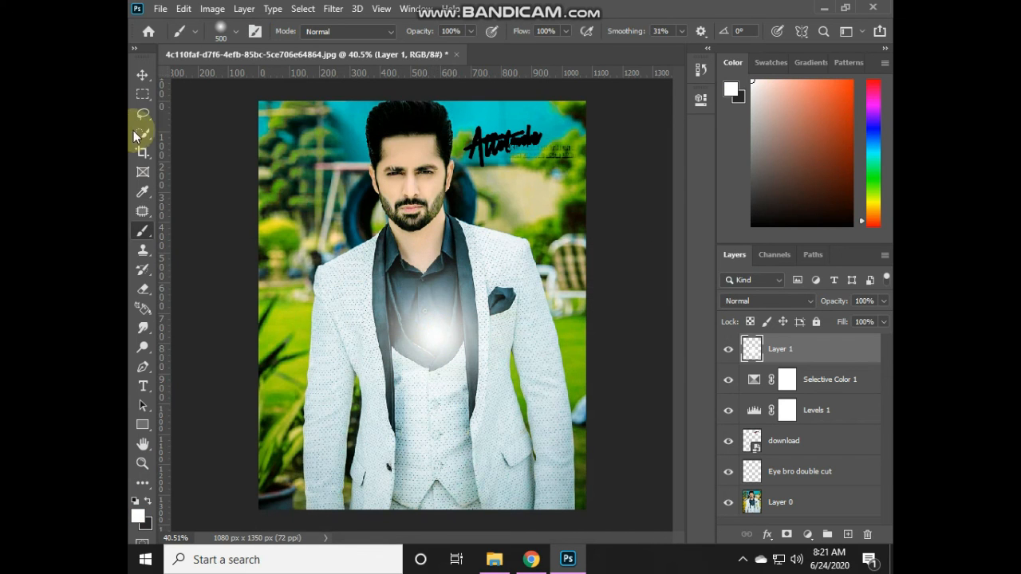
# Enlarge the white glow well beyond the canvas and move its centre to the photo's upper-left corner
pyautogui.click(142, 74)
pyautogui.moveTo(426, 326)
pyautogui.mouseDown()
pyautogui.moveTo(359, 250)
pyautogui.moveTo(619, 474)
pyautogui.moveTo(613, 489)
pyautogui.mouseUp()
pyautogui.hotkey('ctrl', 't')
pyautogui.scroll(-5, 458, 353)
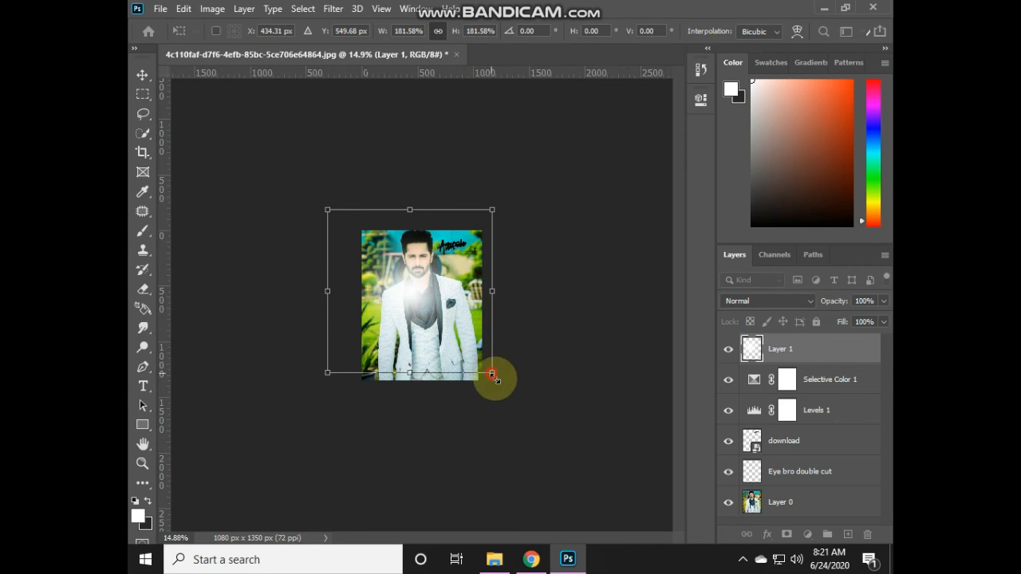
pyautogui.moveTo(492, 374); pyautogui.dragTo(675, 531)
pyautogui.moveTo(575, 487); pyautogui.dragTo(393, 347)
pyautogui.press('Return')
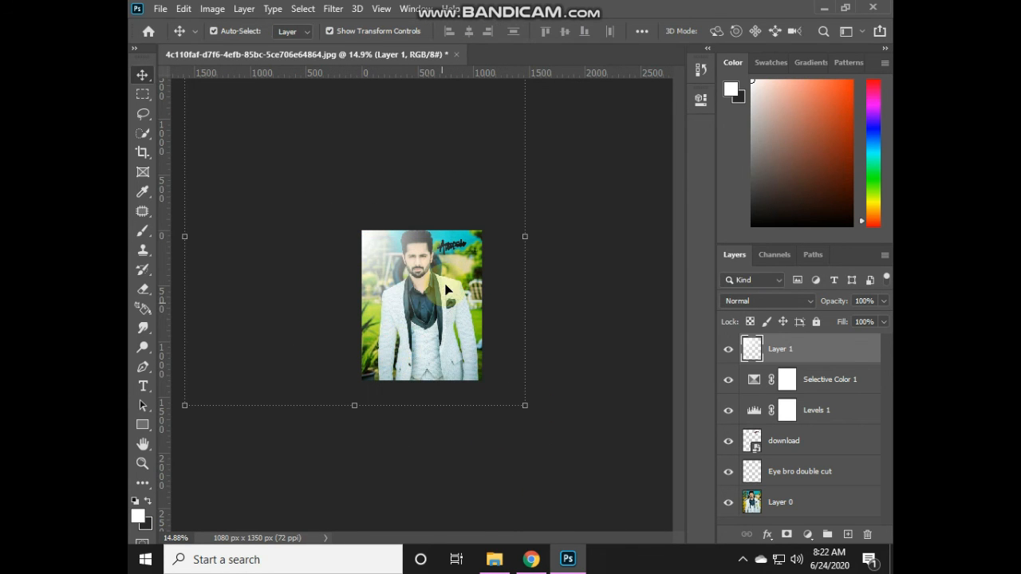
# Fine-tune the white glow's position over the background beside the man's head, shifting it slightly down
pyautogui.hotkey('ctrl', '0')
pyautogui.moveTo(331, 165); pyautogui.dragTo(303, 198)
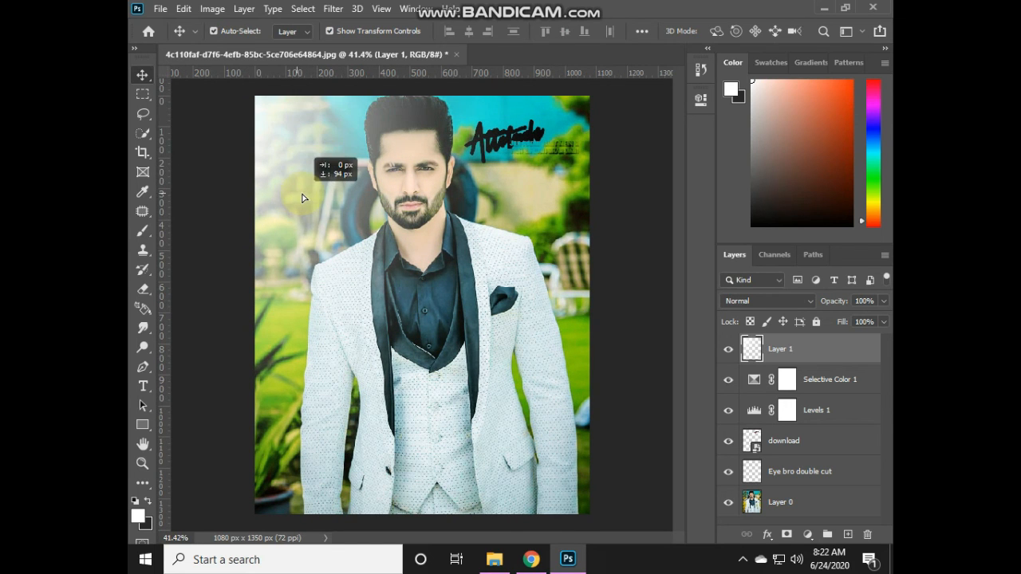
pyautogui.moveTo(303, 201); pyautogui.dragTo(283, 181)
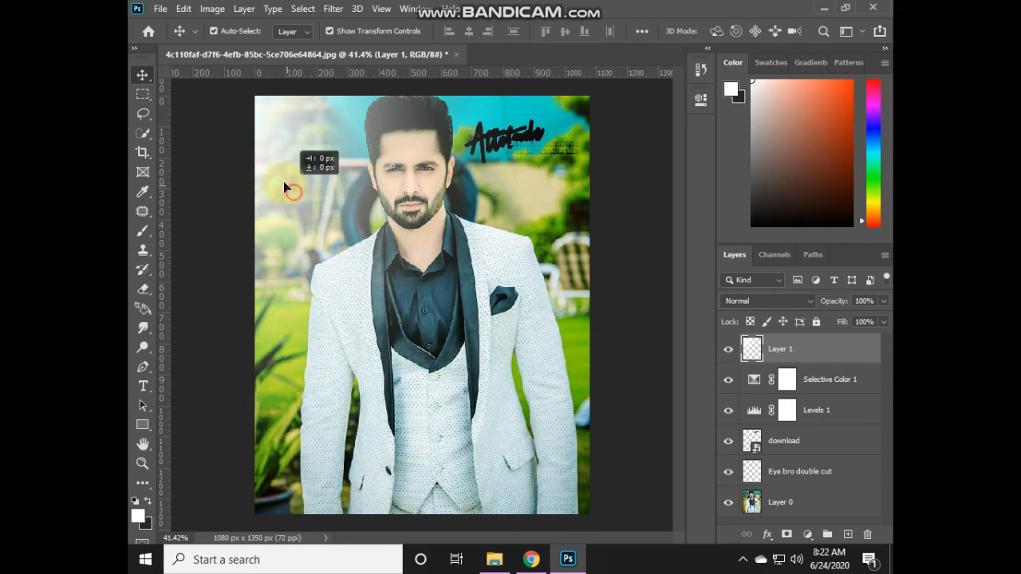